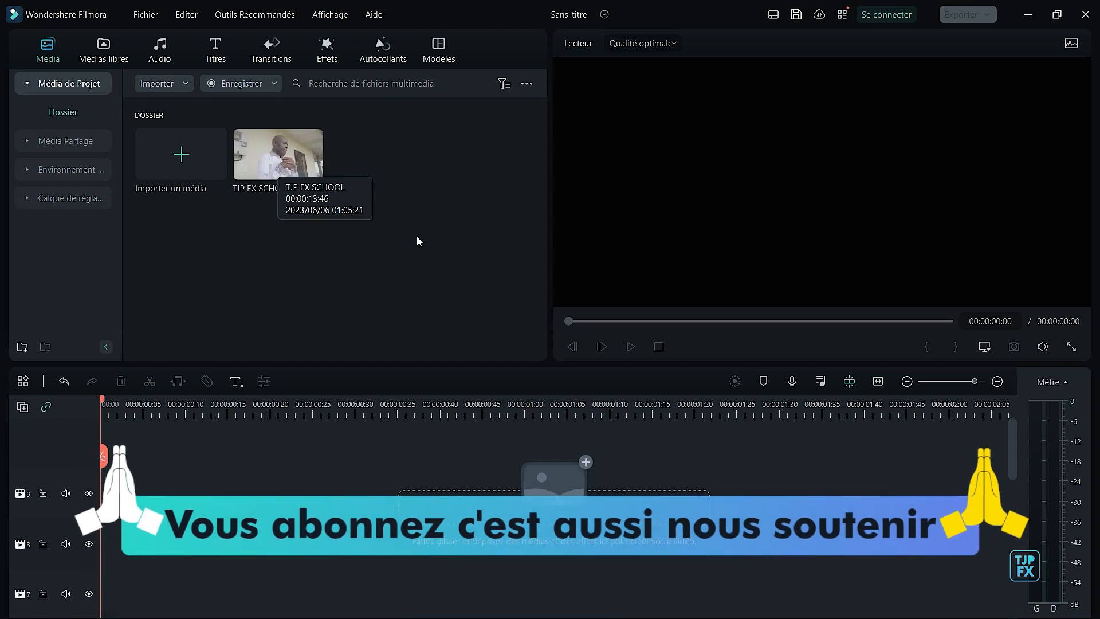
Step: Place the TJP FX SCHOOL clip at the start of the timeline on its own video track
left_click_drag(270, 161, 81, 457)
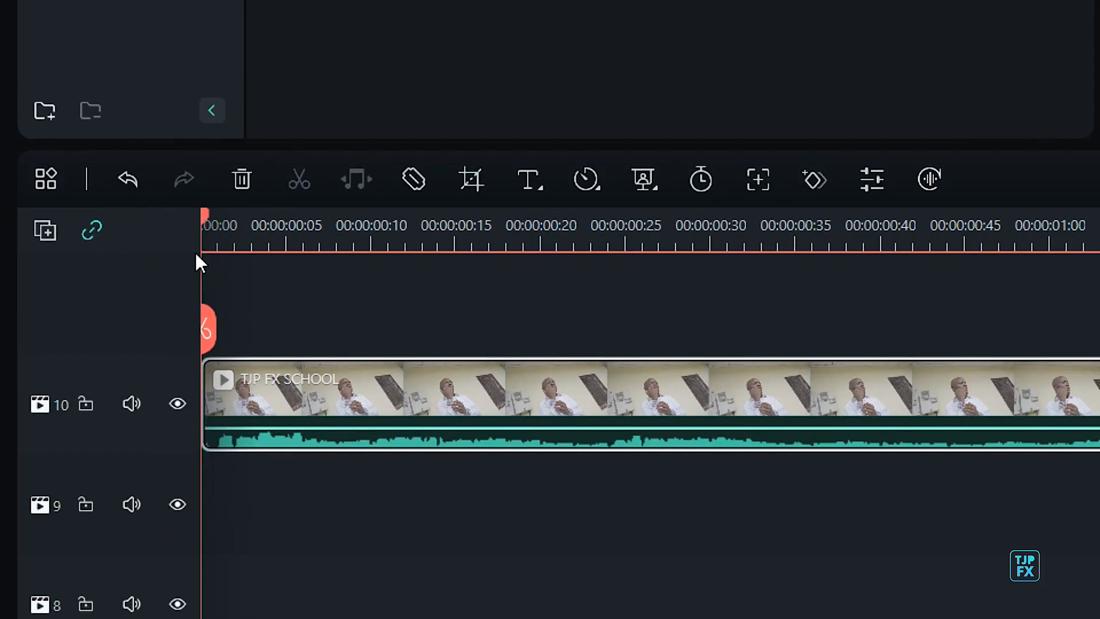
Step: Reverse the clip's playback and scrub back through it to about 00:00:01:06 to check the effect
left_click(587, 177)
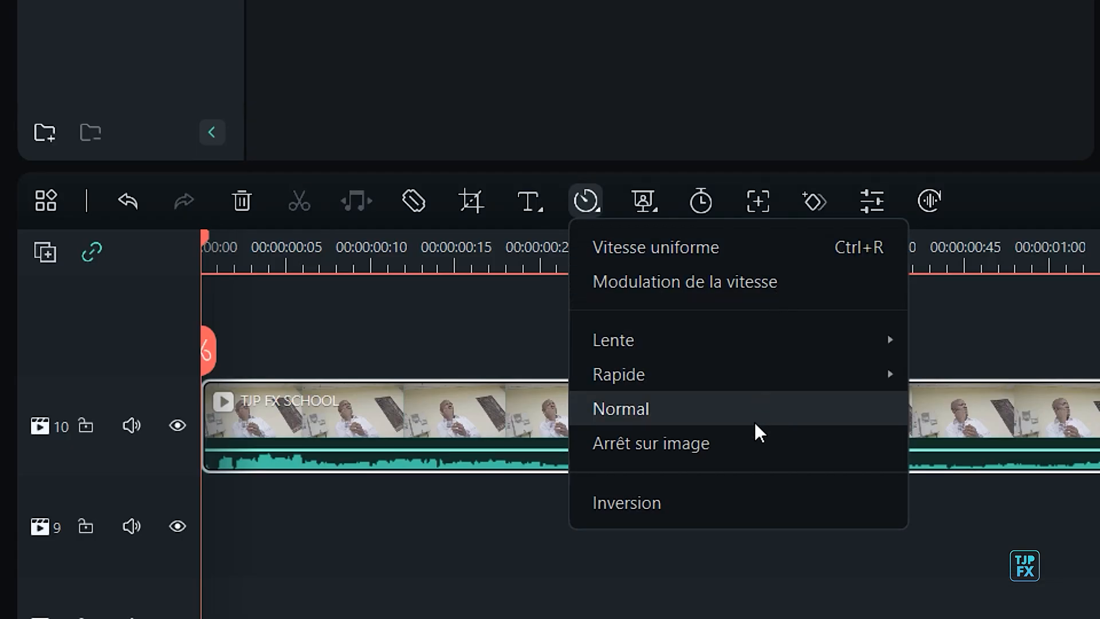
mouse_move(768, 351)
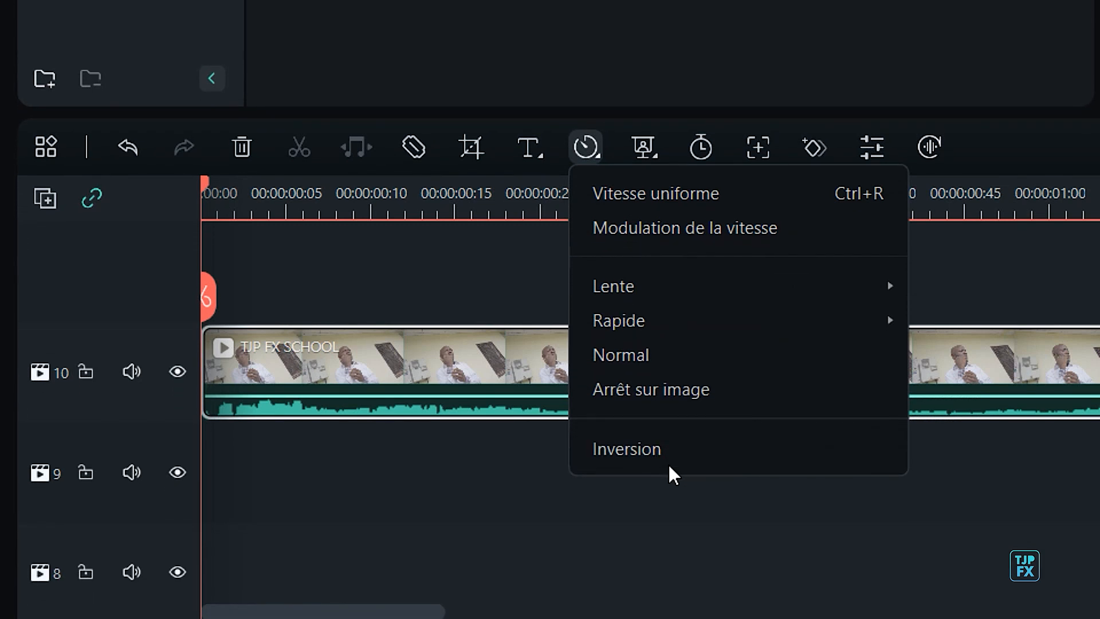
left_click(622, 457)
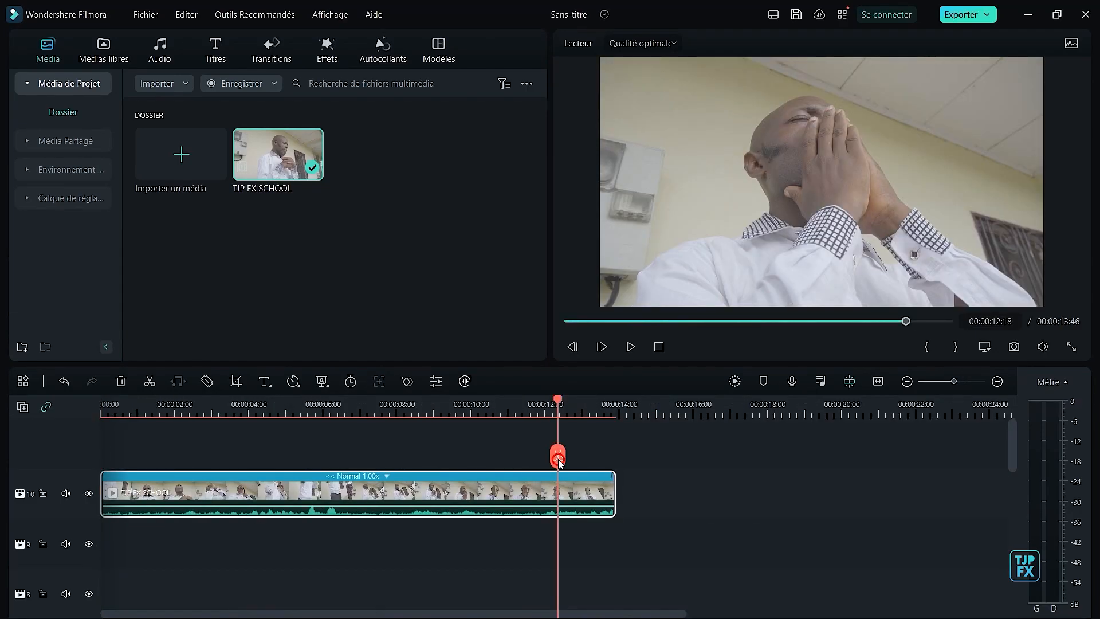
left_click_drag(559, 462, 141, 463)
Step: Switch off the clip's reversal and move the playhead to about 00:00:01:47
left_click(293, 381)
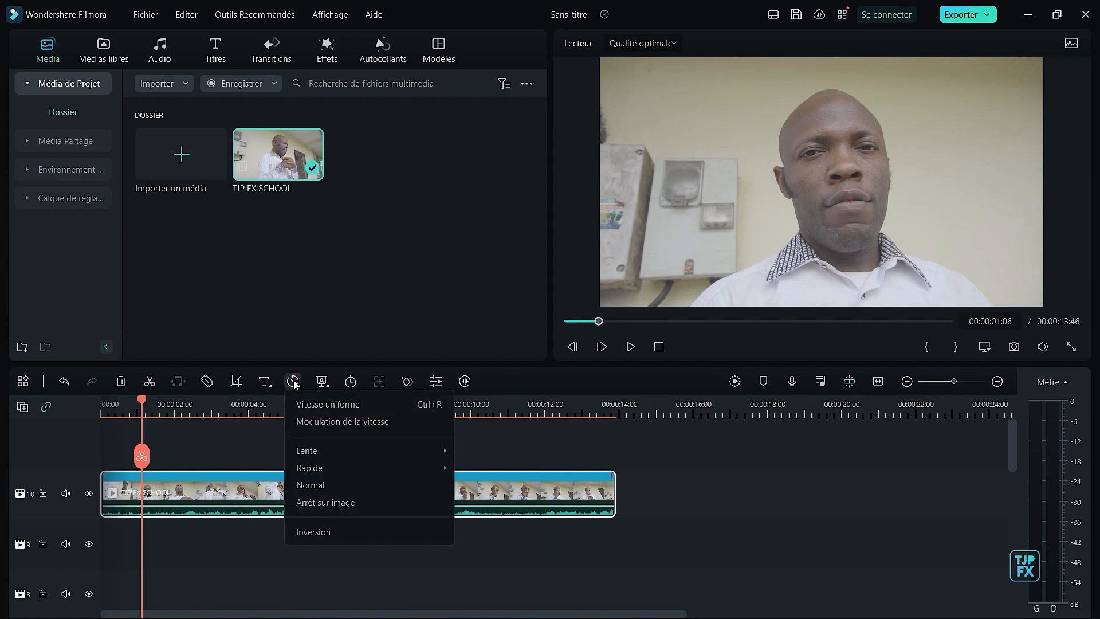
left_click(361, 532)
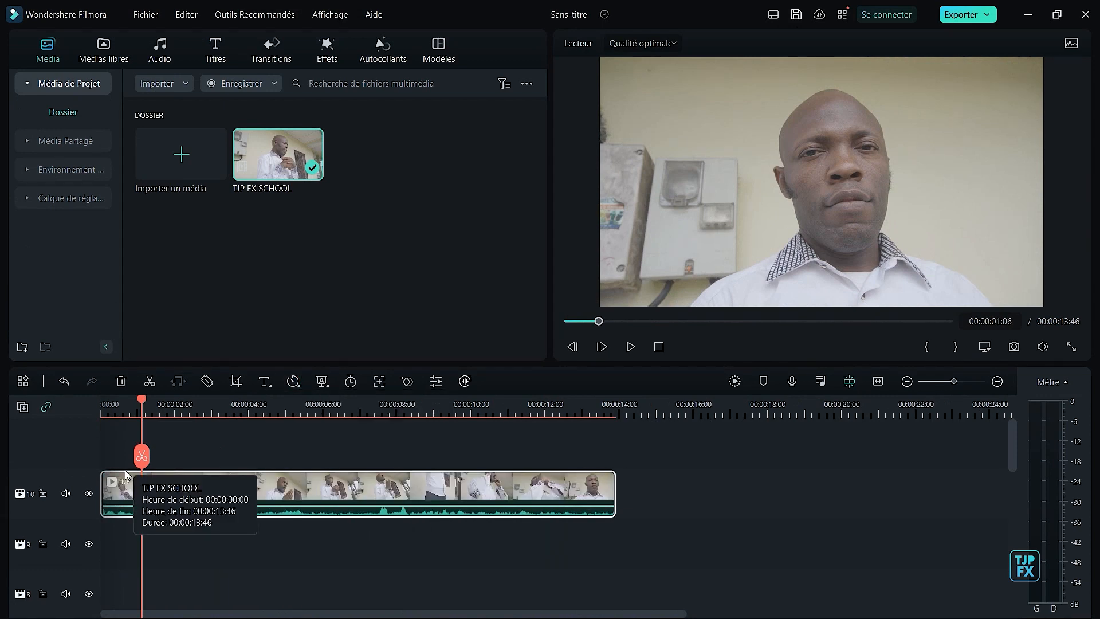
left_click_drag(140, 400, 172, 449)
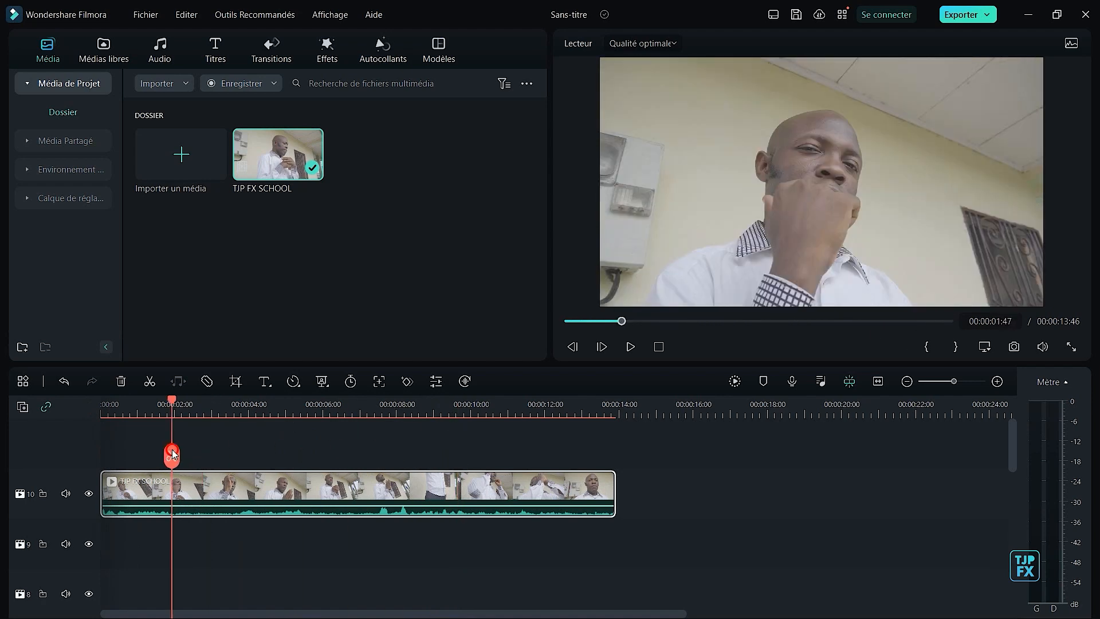
Step: Speed the clip up with the 4x fast preset and play it from the start
left_click(293, 381)
mouse_move(312, 468)
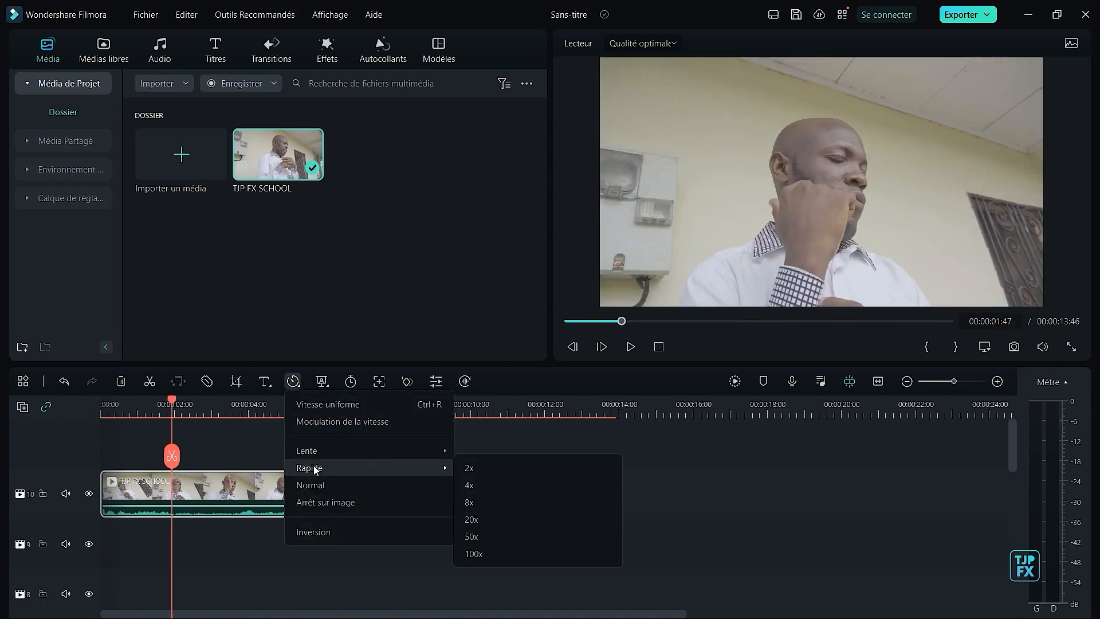
left_click(484, 484)
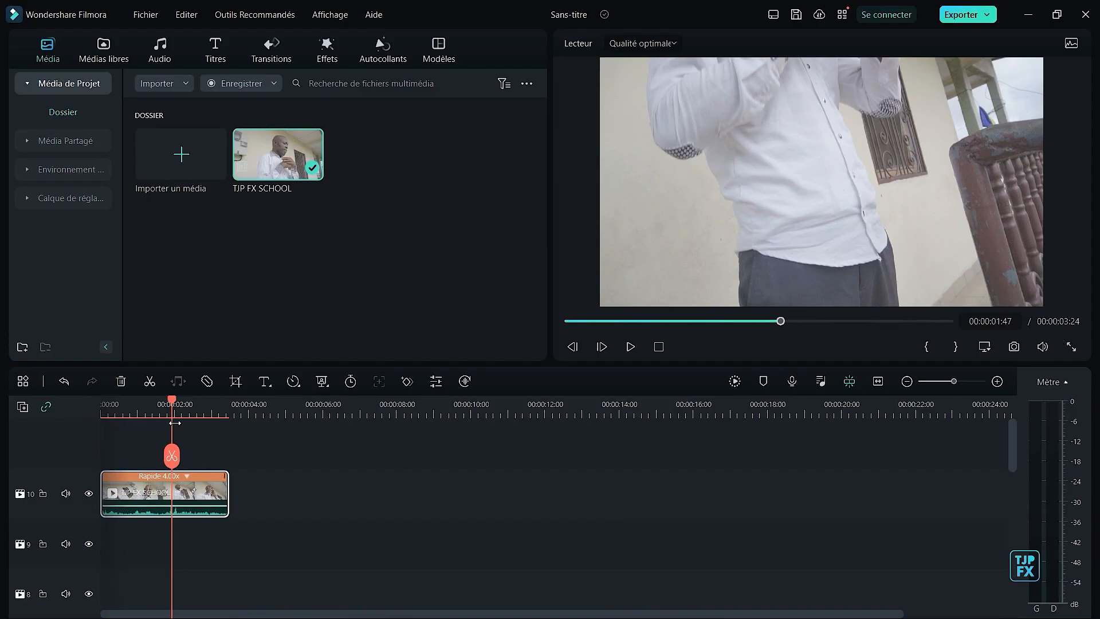
key("Home")
key("space")
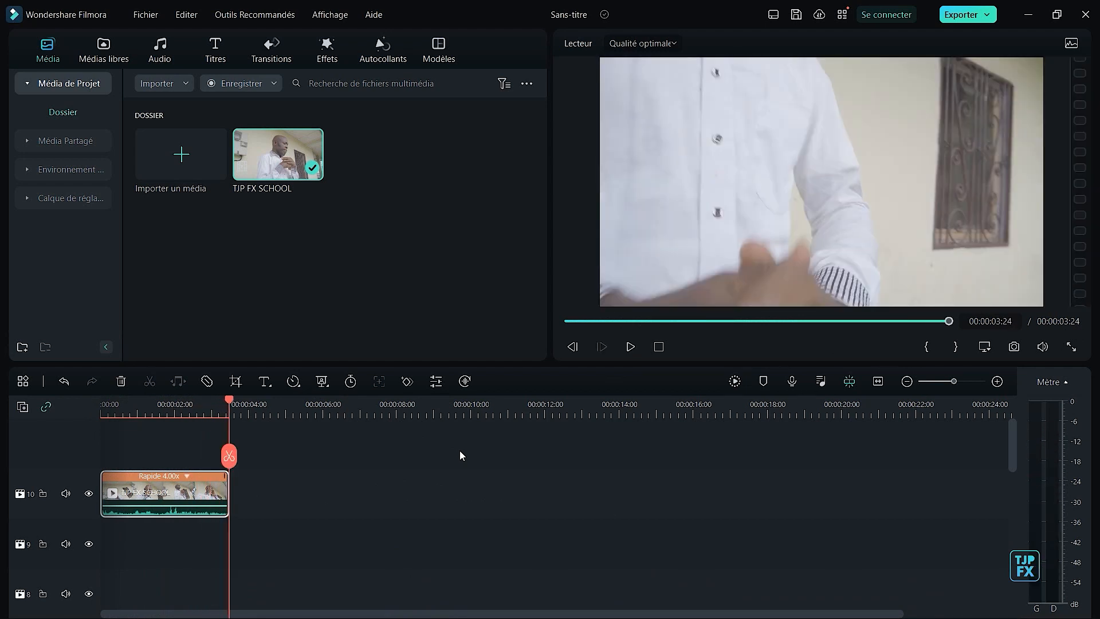
Step: Slow the clip down with the 0.1x preset and play part of it with the whole clip fitted in the timeline
left_click(294, 382)
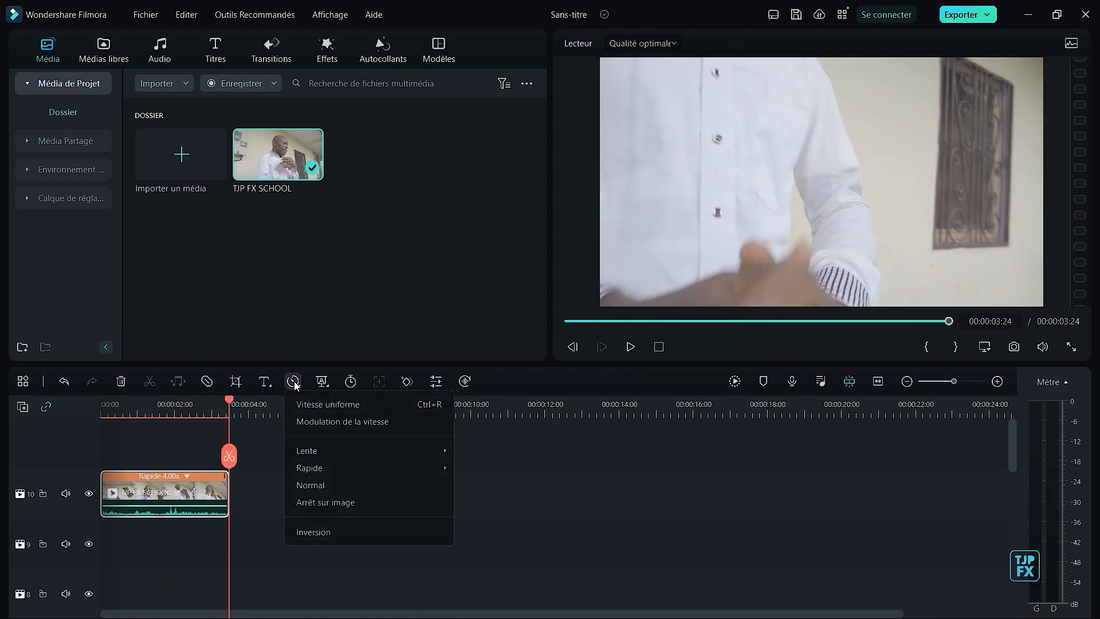
mouse_move(346, 453)
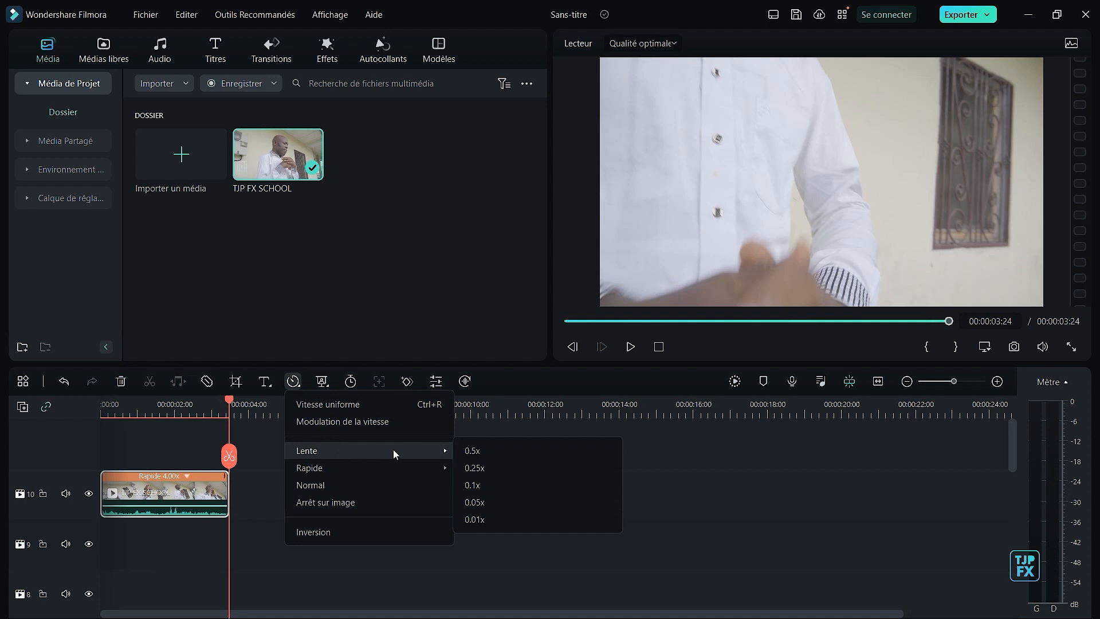
left_click(483, 485)
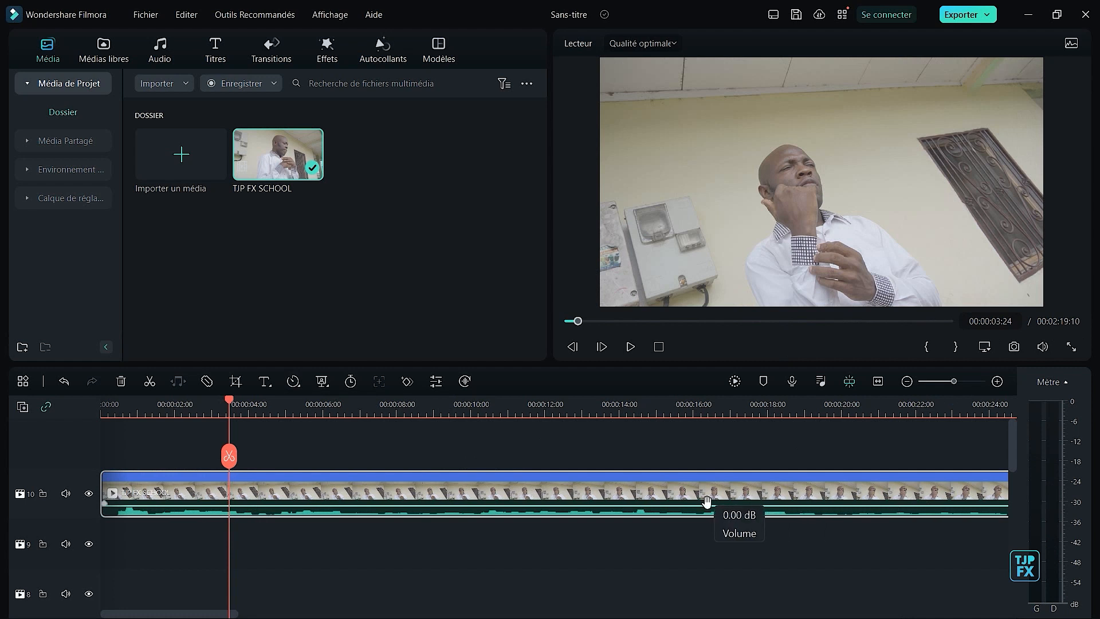
left_click(878, 381)
key("space")
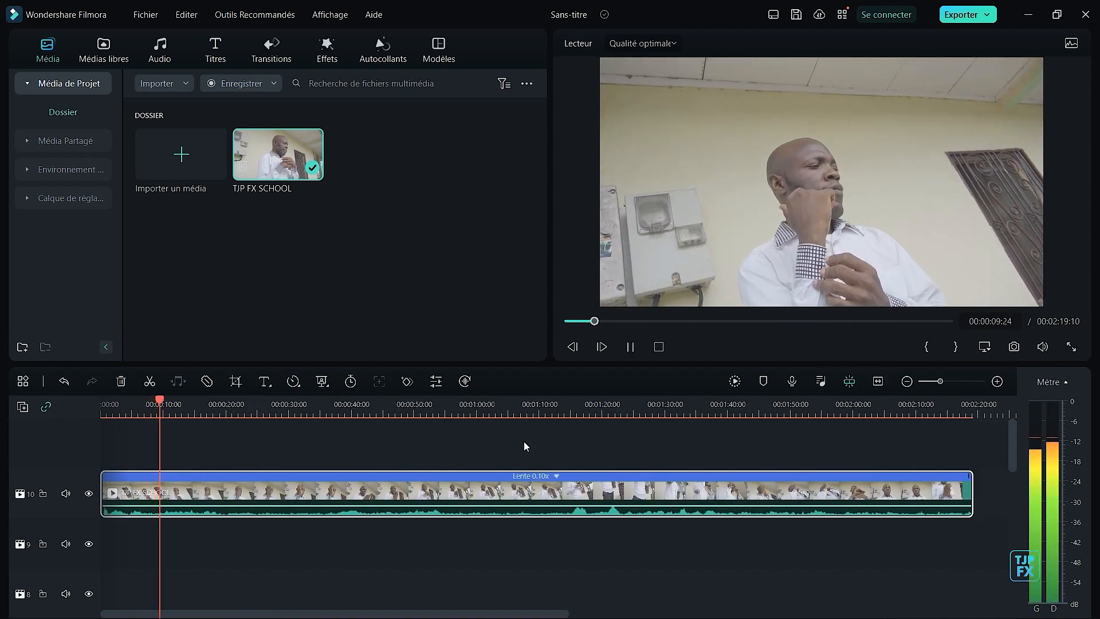
key("space")
Step: Change the clip's speed to the 0.5x slow preset and play part of the result
left_click(294, 382)
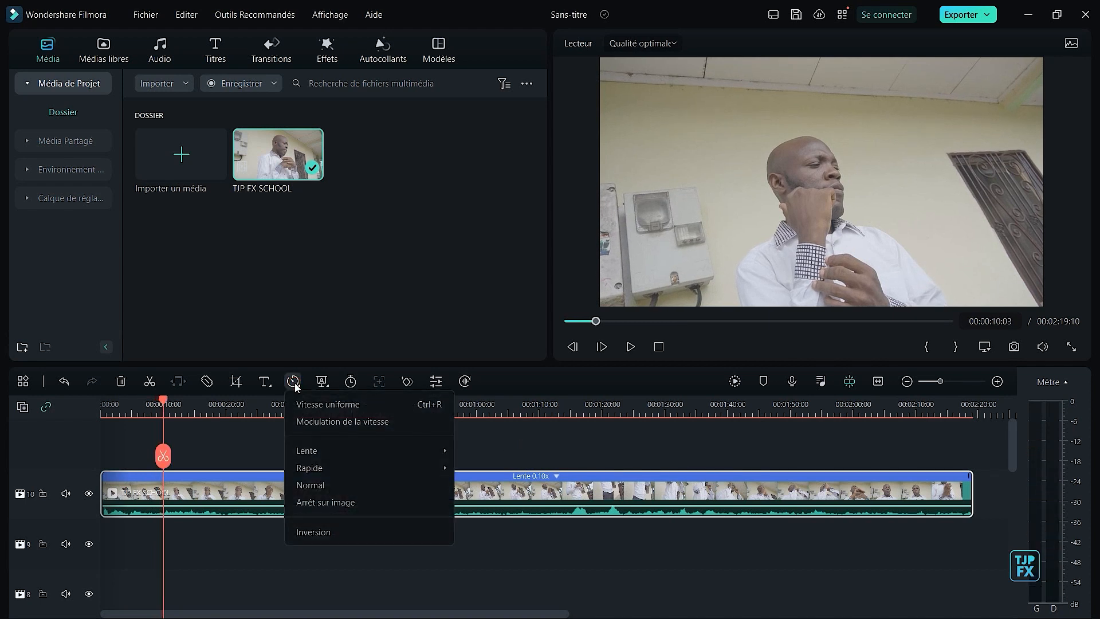
mouse_move(348, 447)
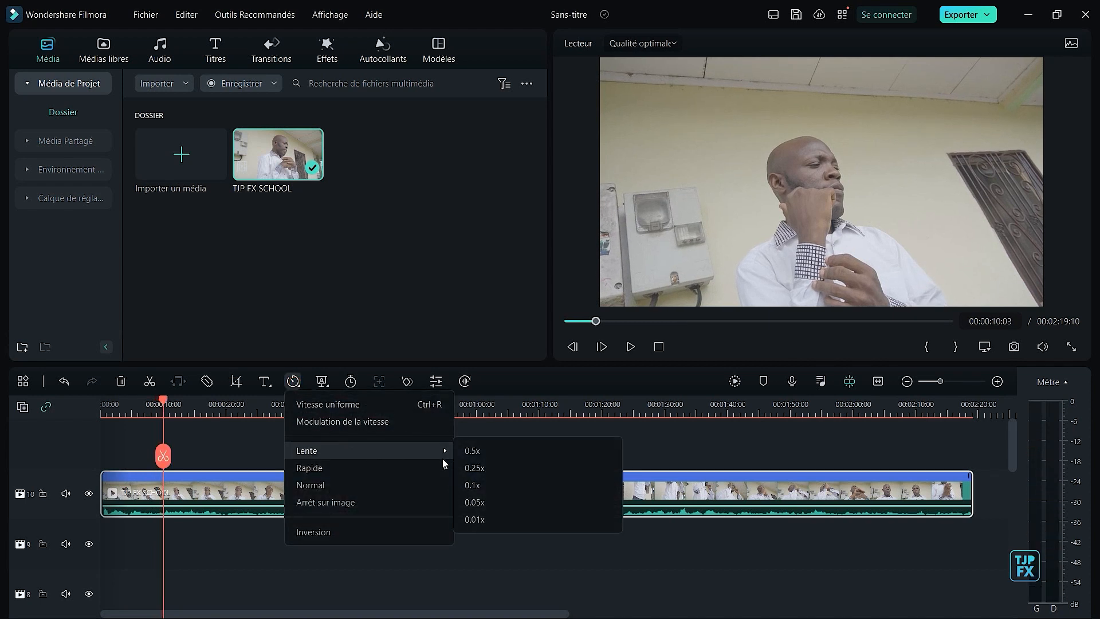
left_click(480, 451)
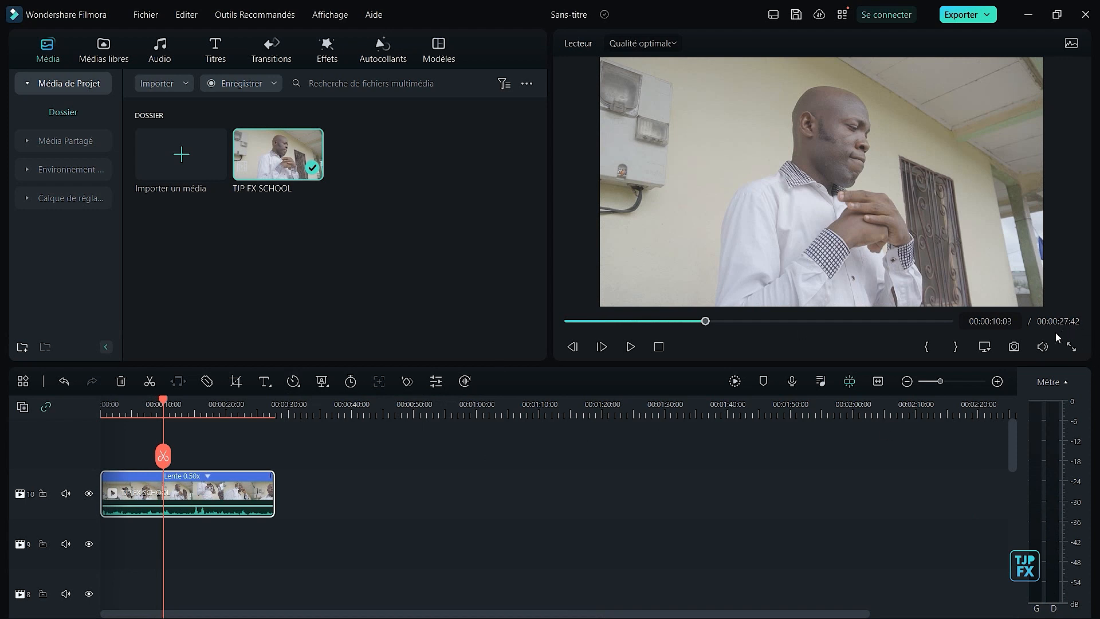
key("space")
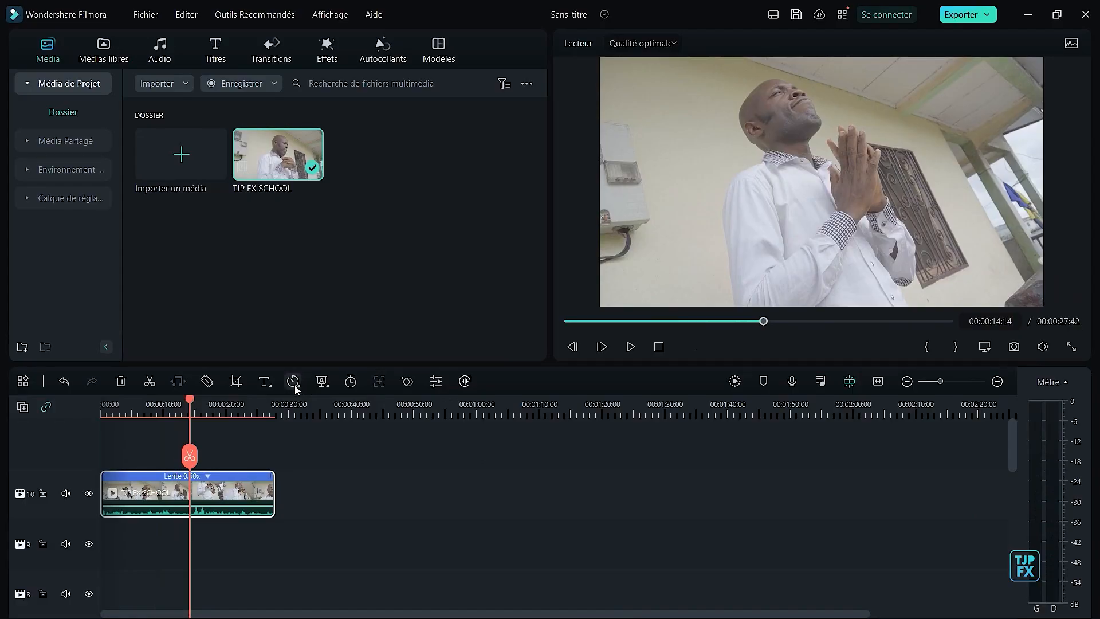
Step: Open the clip's uniform speed settings and lower the speed to 0.41
left_click(296, 389)
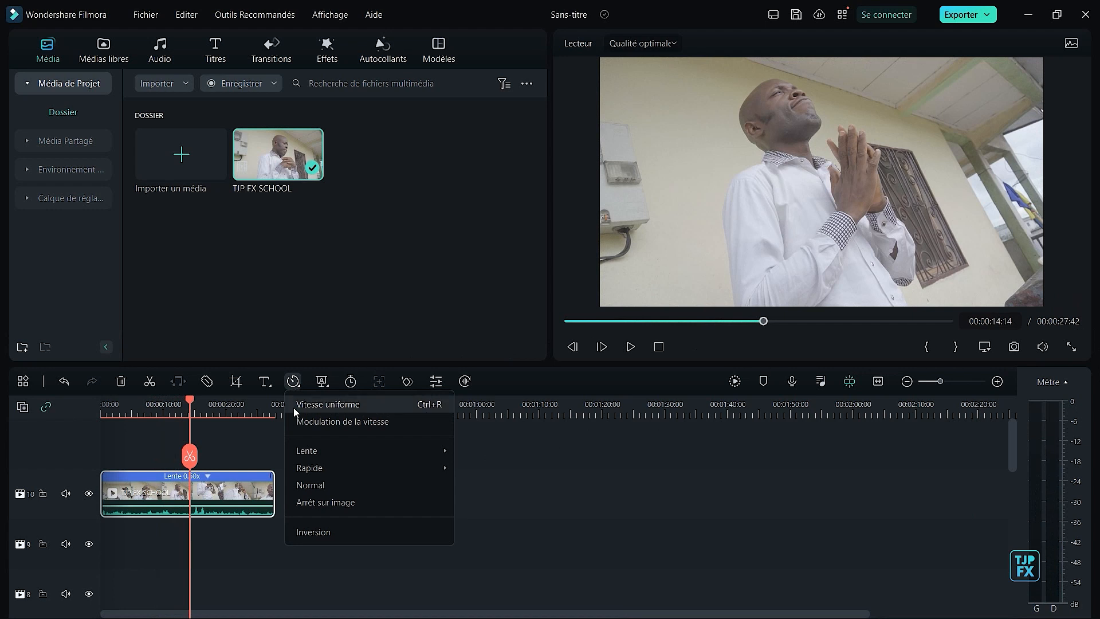
left_click(339, 405)
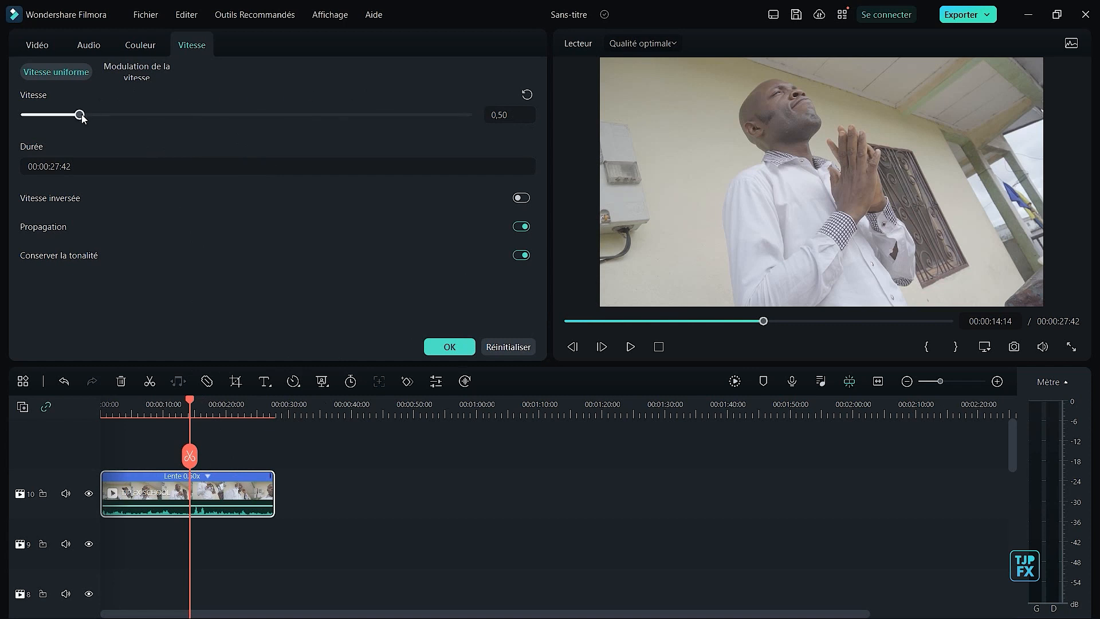
left_click_drag(80, 116, 70, 117)
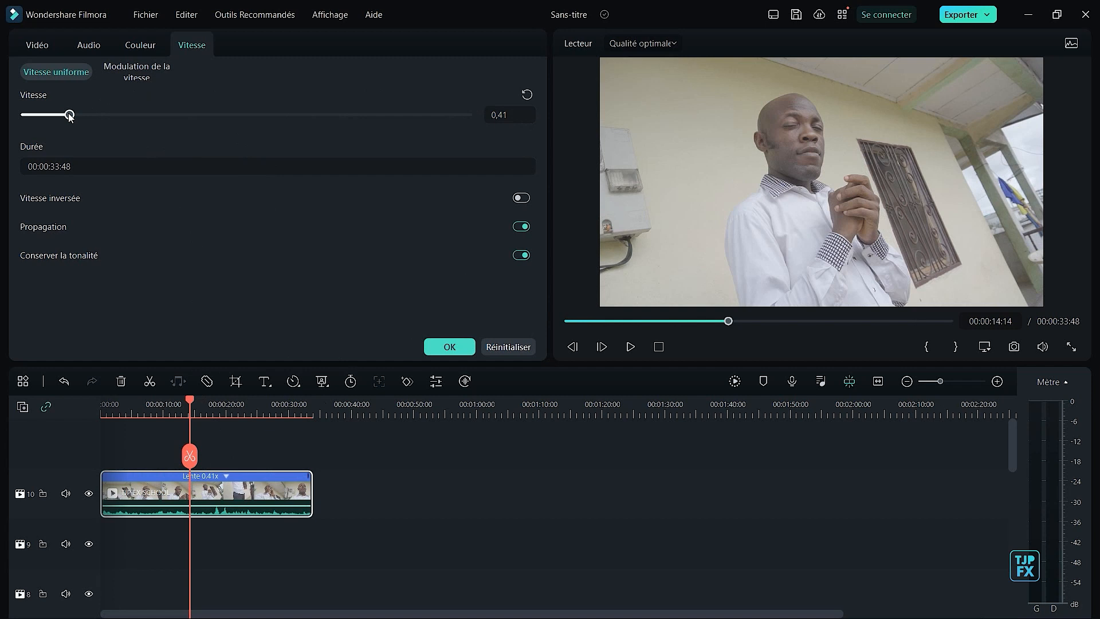
Step: Raise the clip's uniform speed to about 9.36 and reset it to the default
left_click_drag(70, 116, 342, 117)
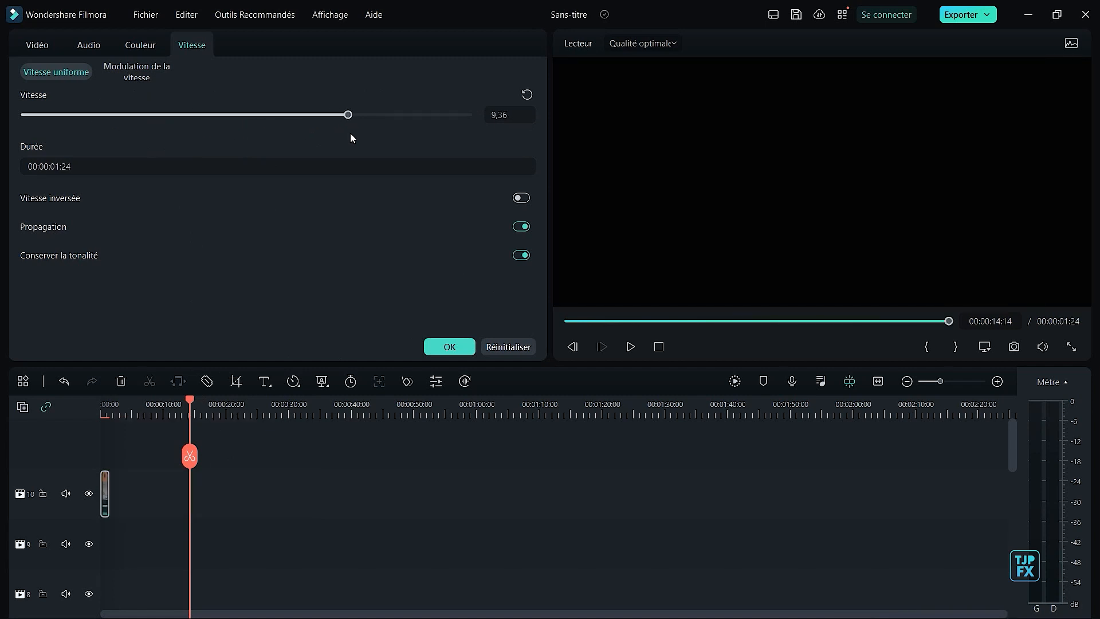
left_click_drag(352, 115, 344, 115)
left_click(528, 94)
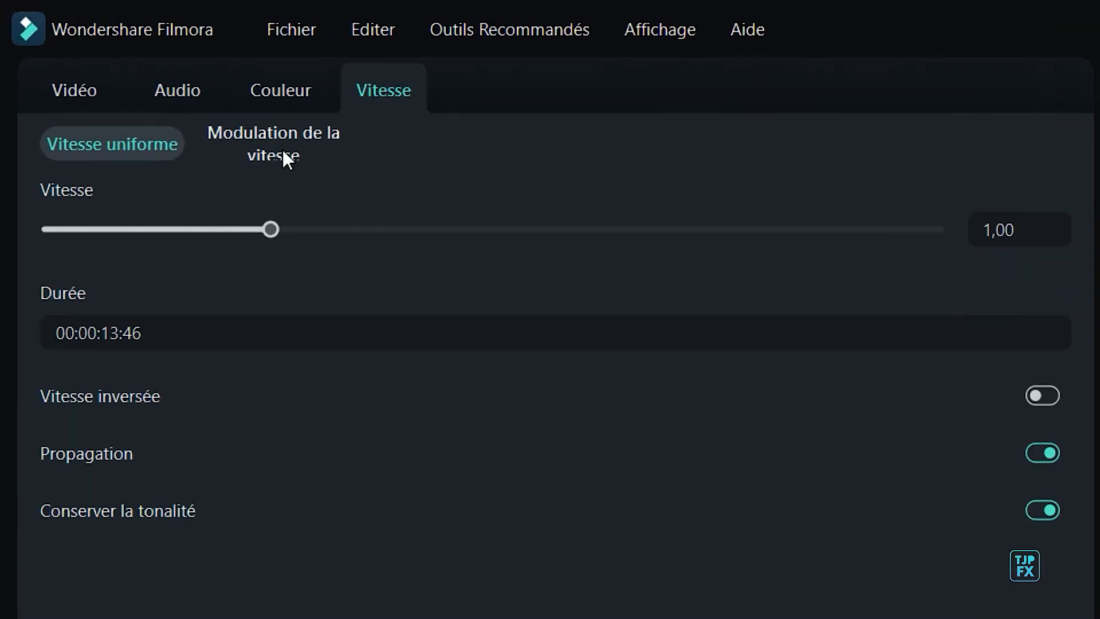
Step: Apply the Personnaliser speed ramping preset to the clip and bring its full speed curve into view
left_click(137, 69)
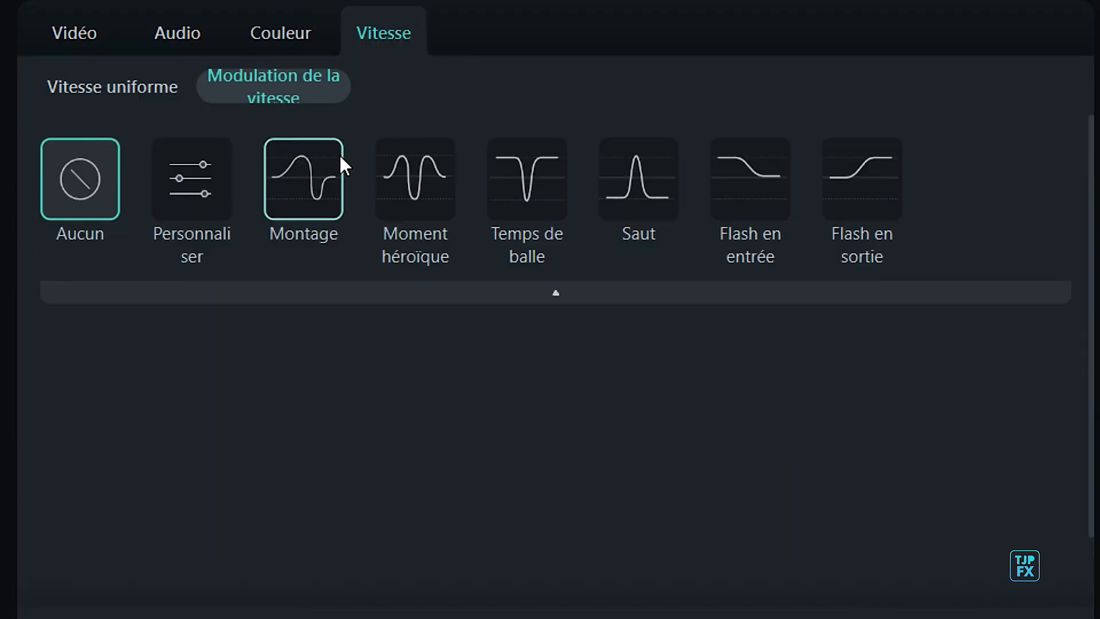
left_click(213, 168)
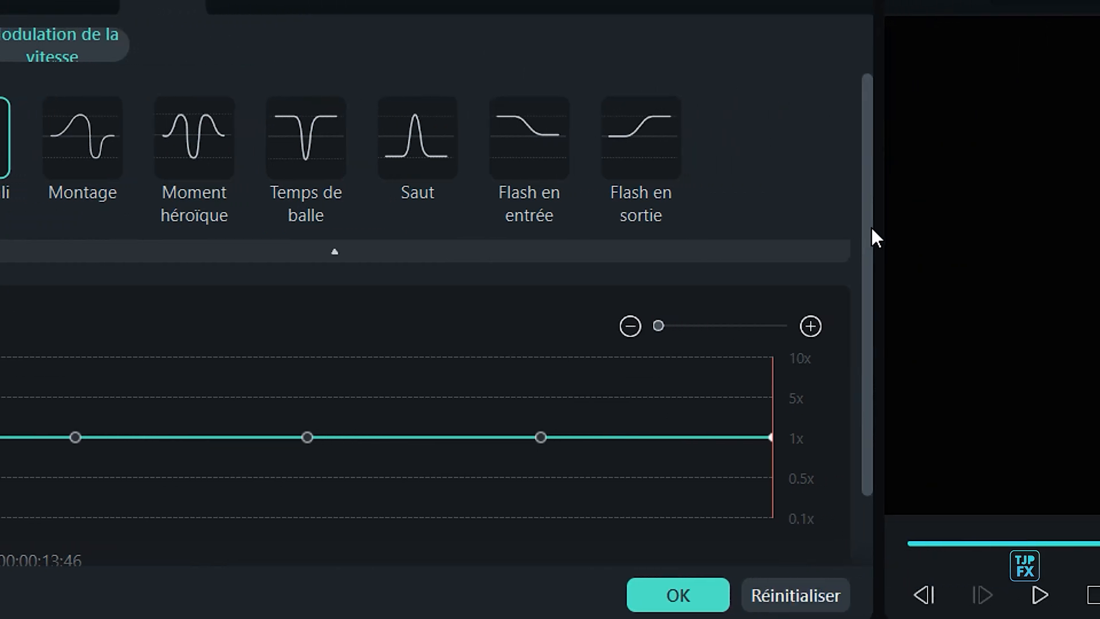
left_click_drag(867, 238, 794, 356)
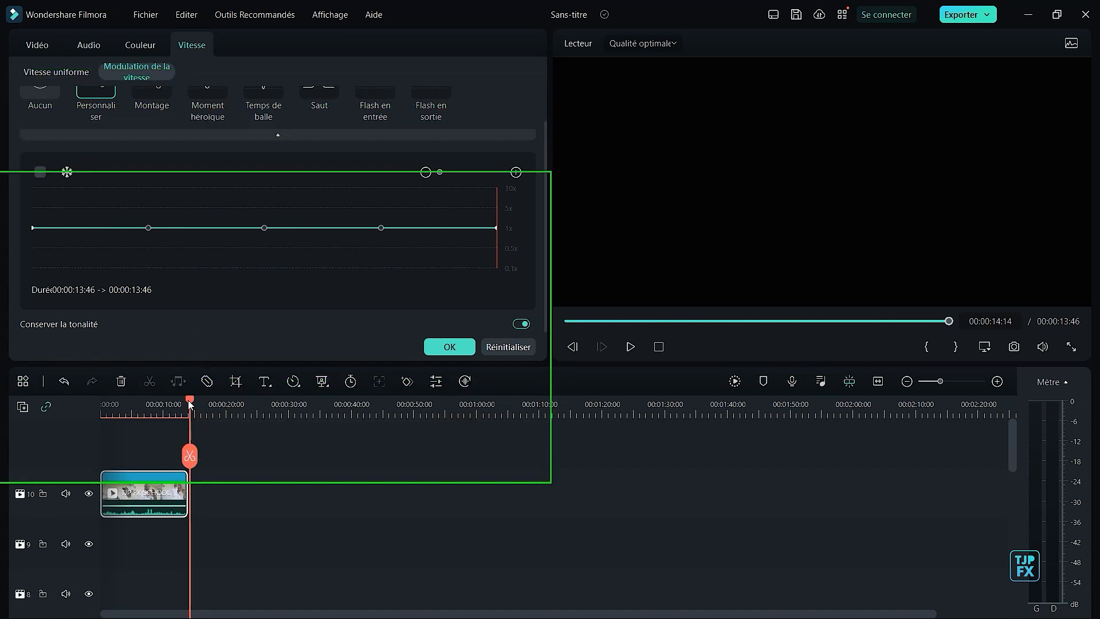
Step: Add two speed keyframes to the curve, at about 00:00:10:08 and 00:00:10:42, on either side of the existing third point
left_click_drag(188, 400, 164, 405)
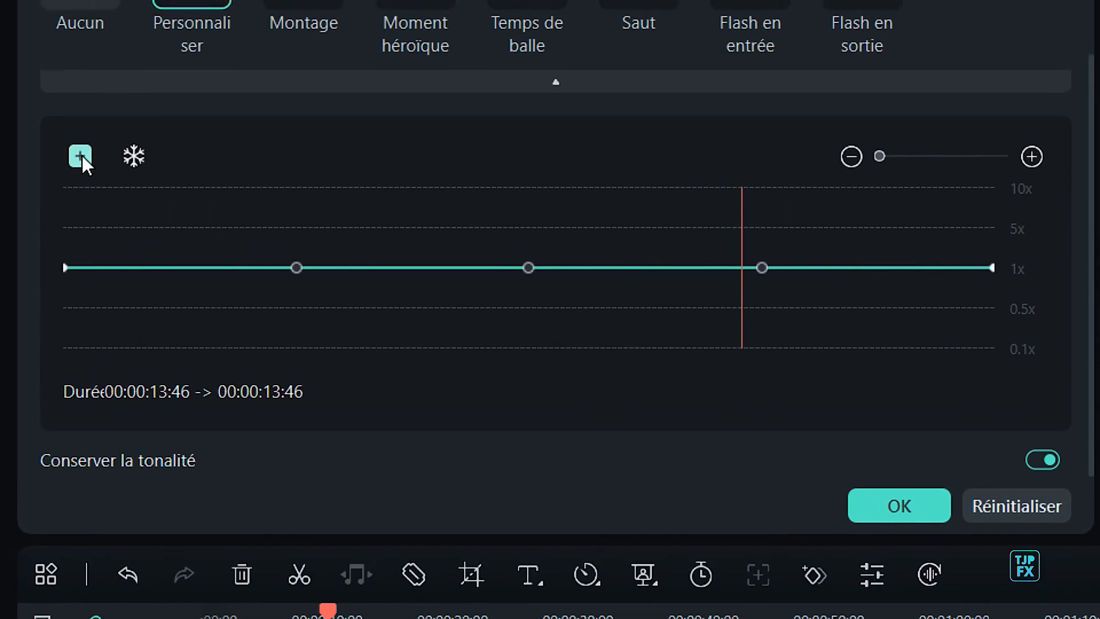
left_click(80, 156)
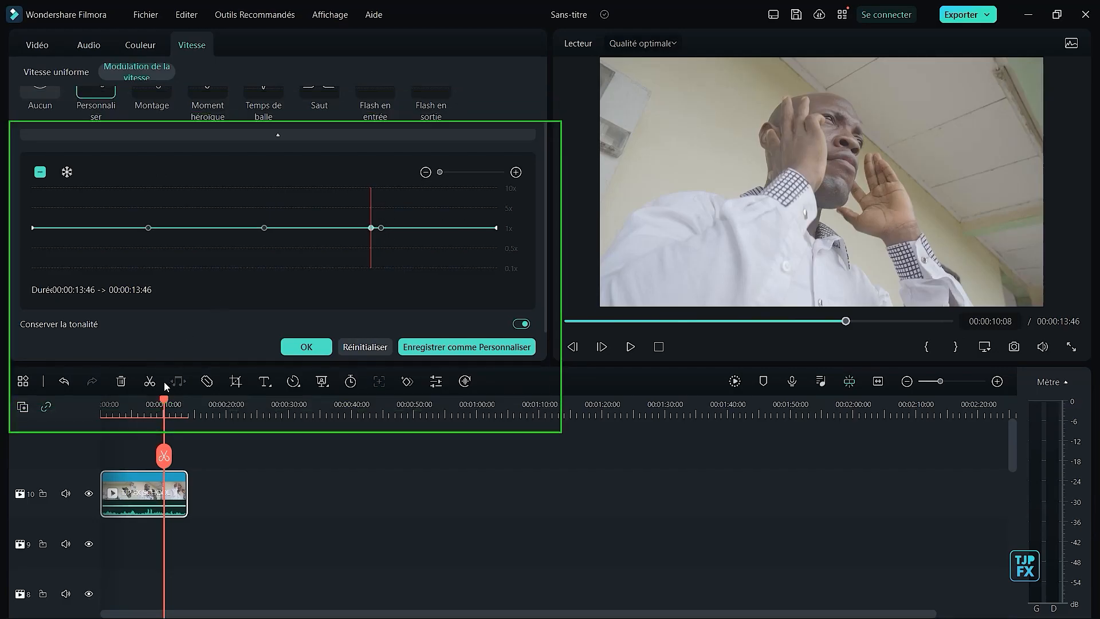
left_click_drag(164, 398, 169, 403)
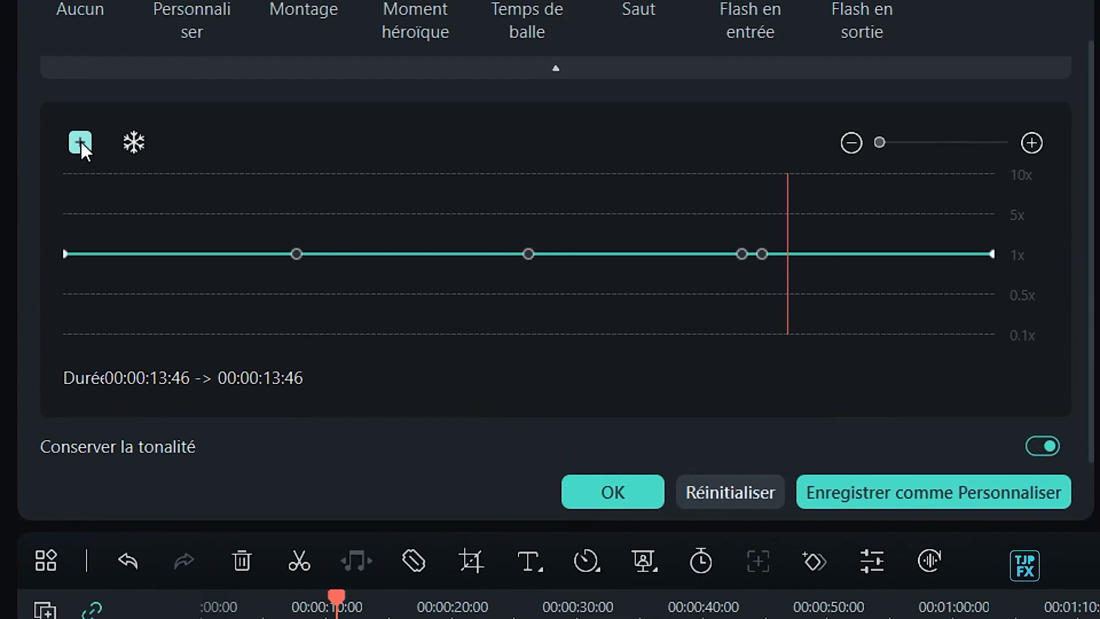
left_click(42, 173)
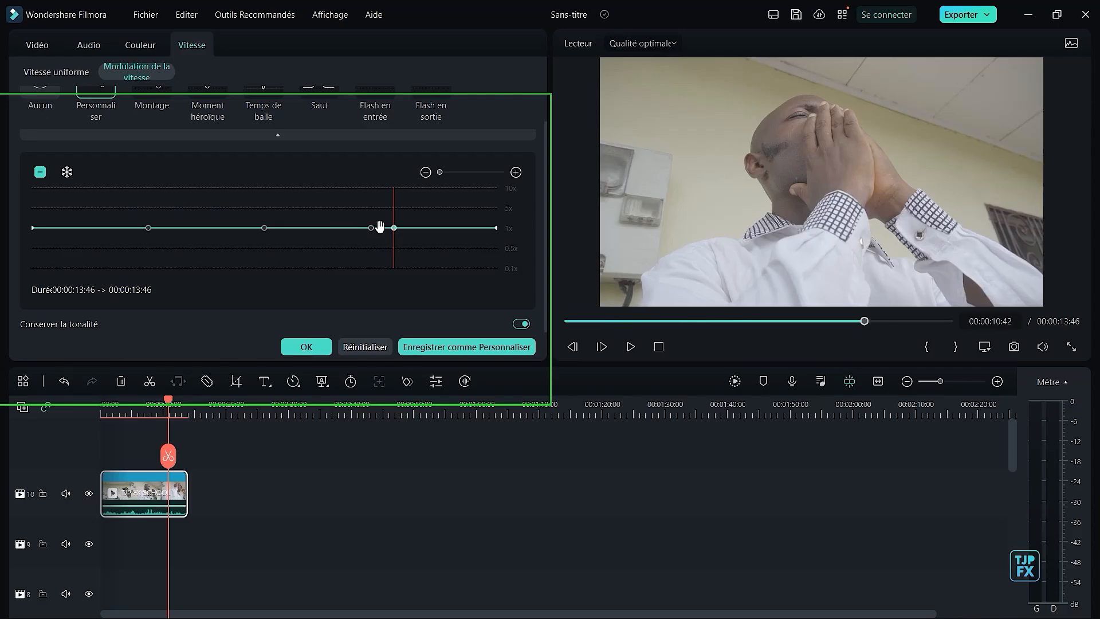
Step: Lower the point between the two added keyframes to about 0.23x and shift the second added keyframe further along the curve
left_click_drag(380, 227, 382, 262)
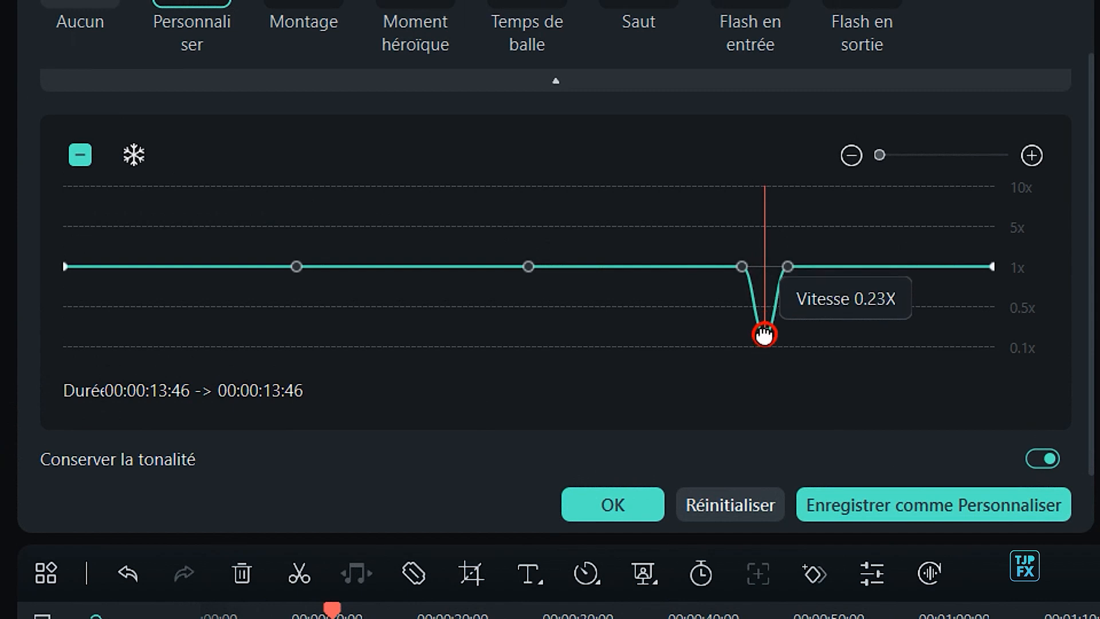
left_click_drag(764, 333, 765, 334)
left_click_drag(782, 263, 854, 264)
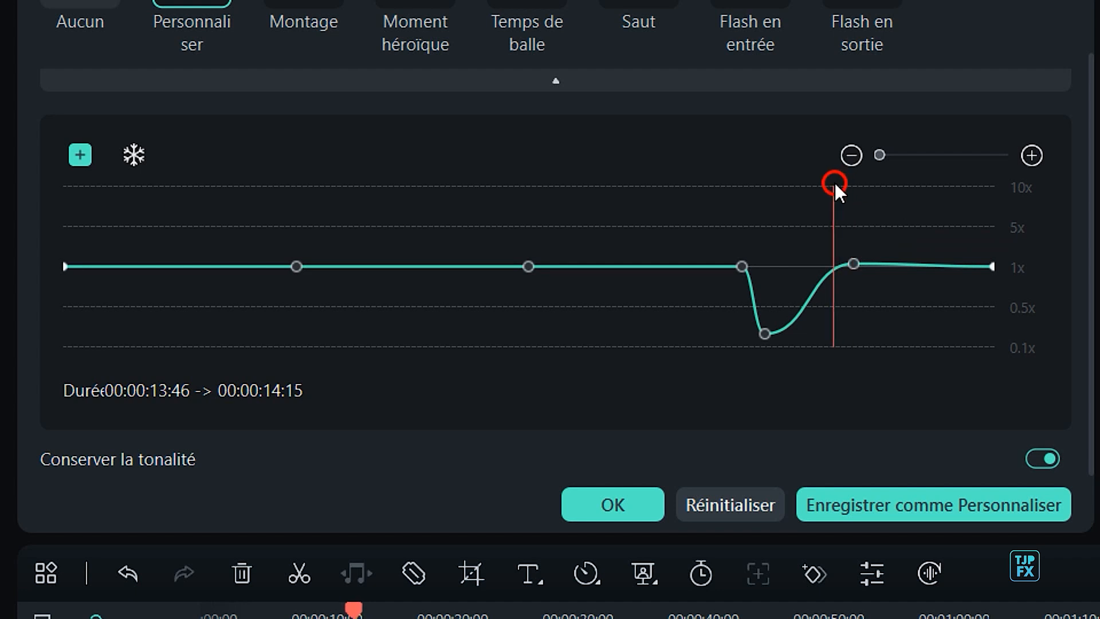
Step: Add a keyframe just before the shifted one, lower it to slightly above 0.1x, and move the playhead to about 00:00:09:18
left_click(80, 155)
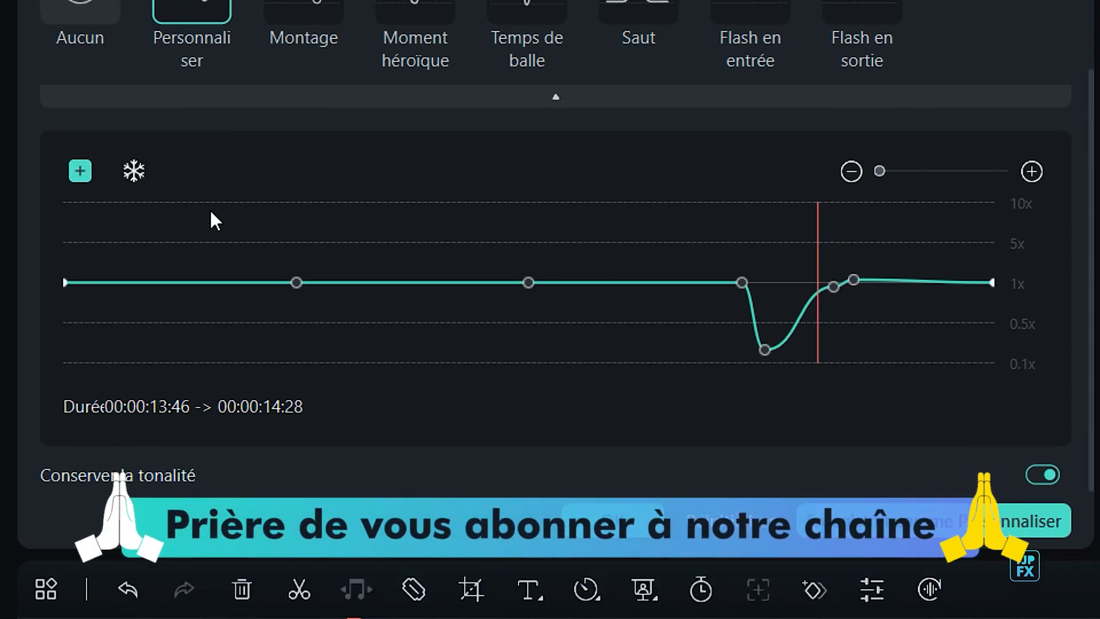
left_click_drag(820, 286, 828, 357)
left_click(638, 129)
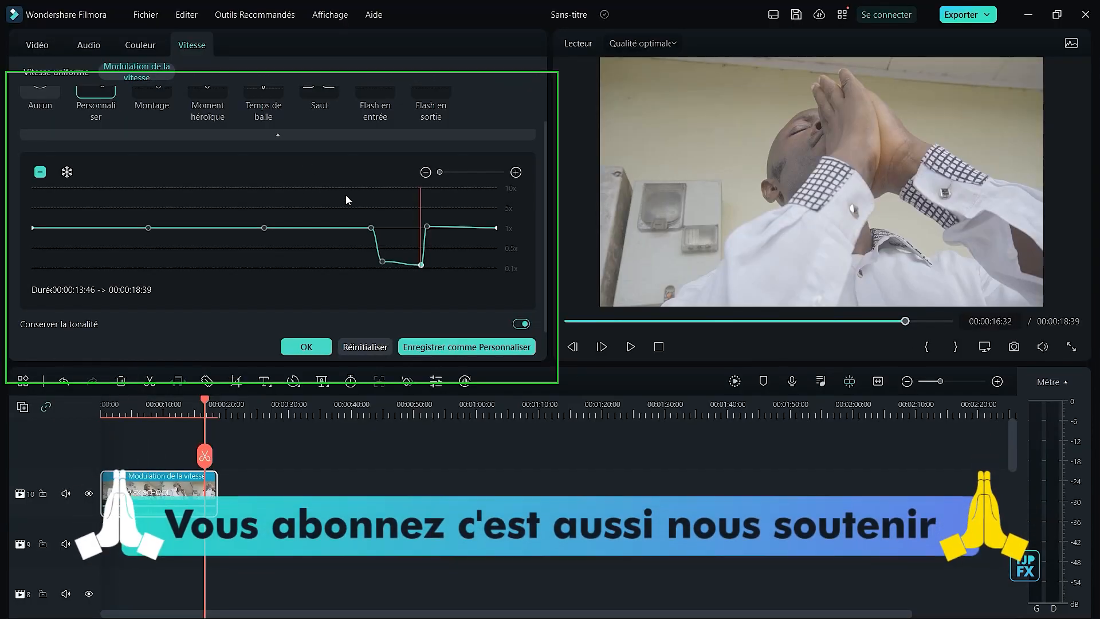
left_click(678, 243)
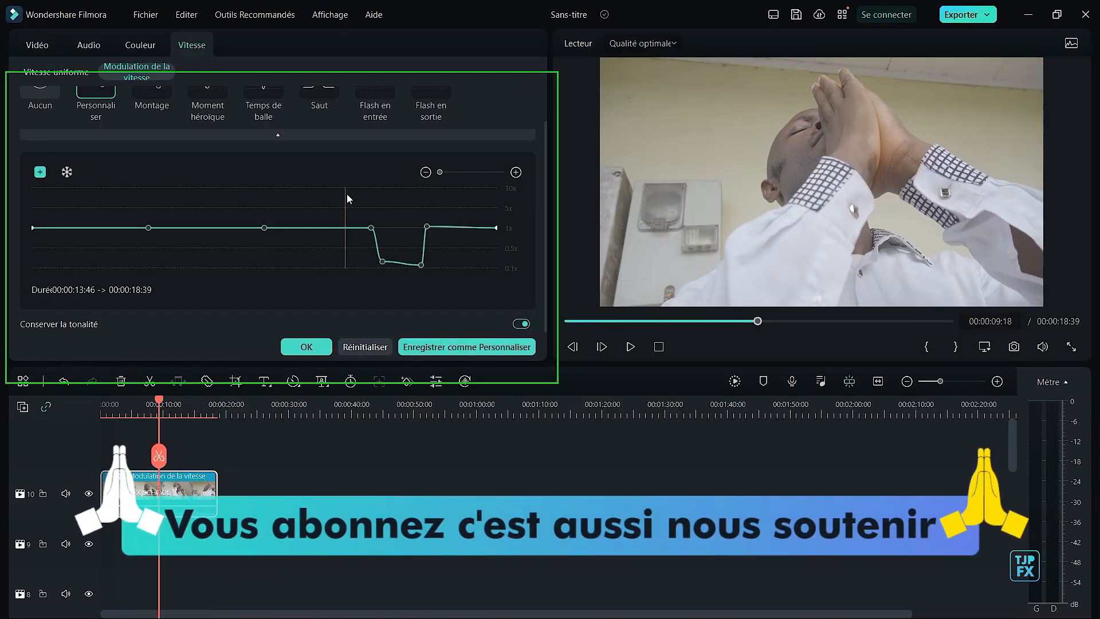
Step: Place the playhead just before the slow-motion dip, at about 00:00:10:02, and play that section
left_click_drag(346, 198, 370, 235)
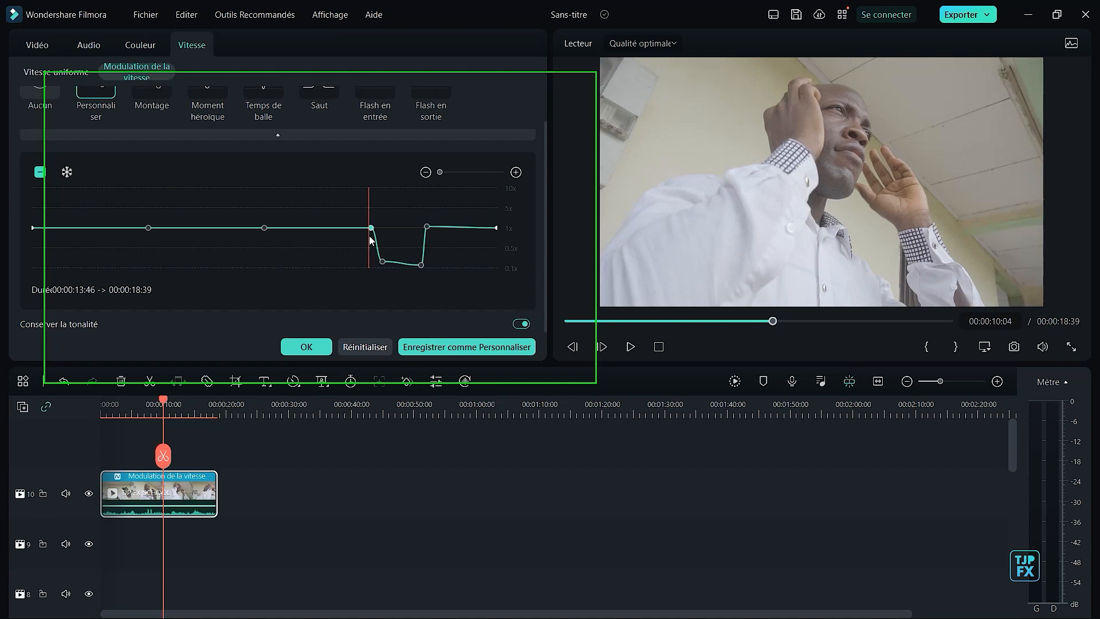
left_click(370, 237)
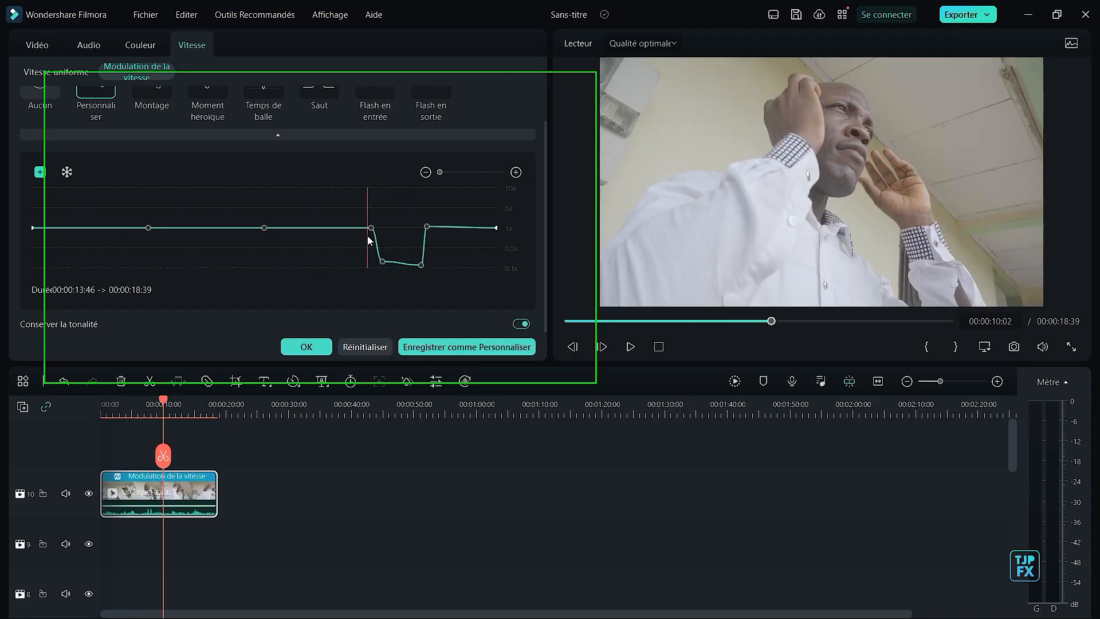
key("space")
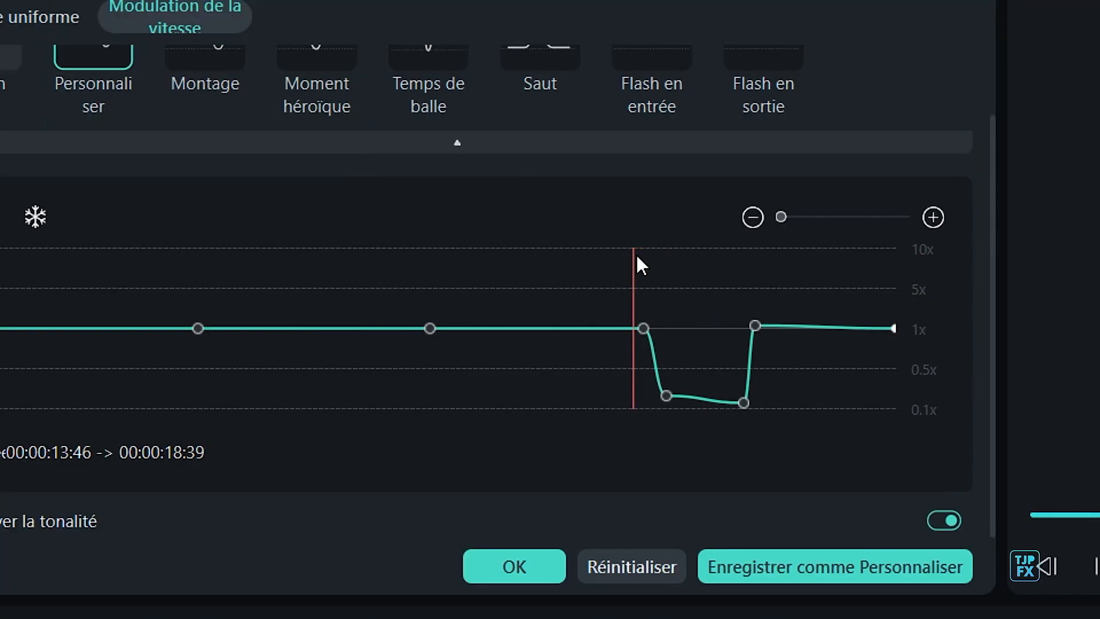
Step: Add three speed keyframes to the flat start of the curve, at about 00:00:02:11, 00:00:03:11 and just past the existing first point
left_click_drag(637, 255, 125, 322)
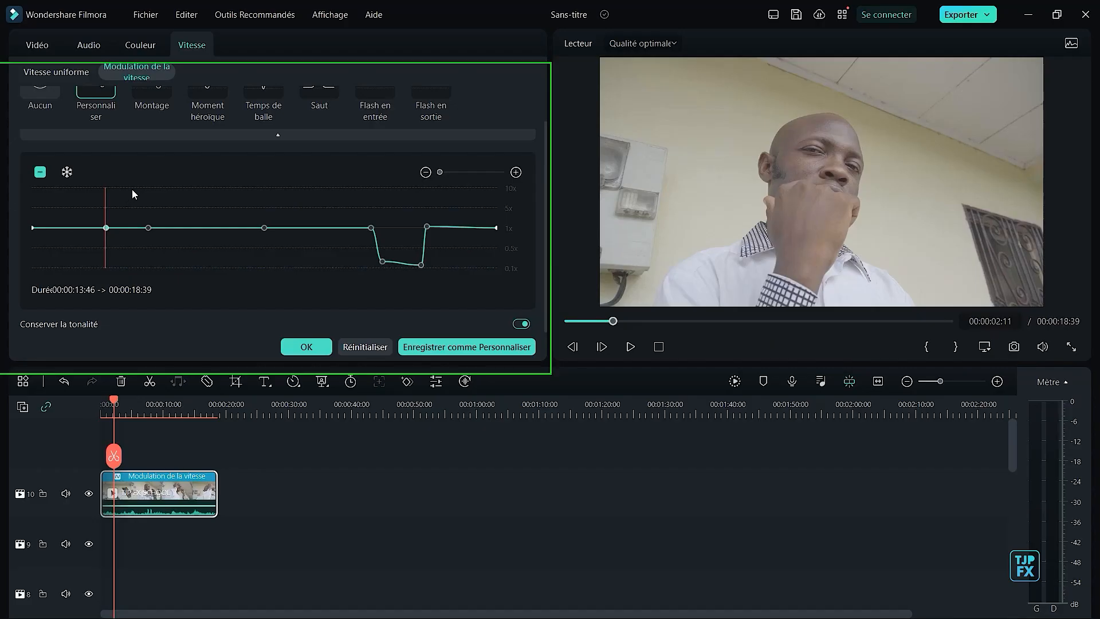
left_click_drag(263, 251, 278, 255)
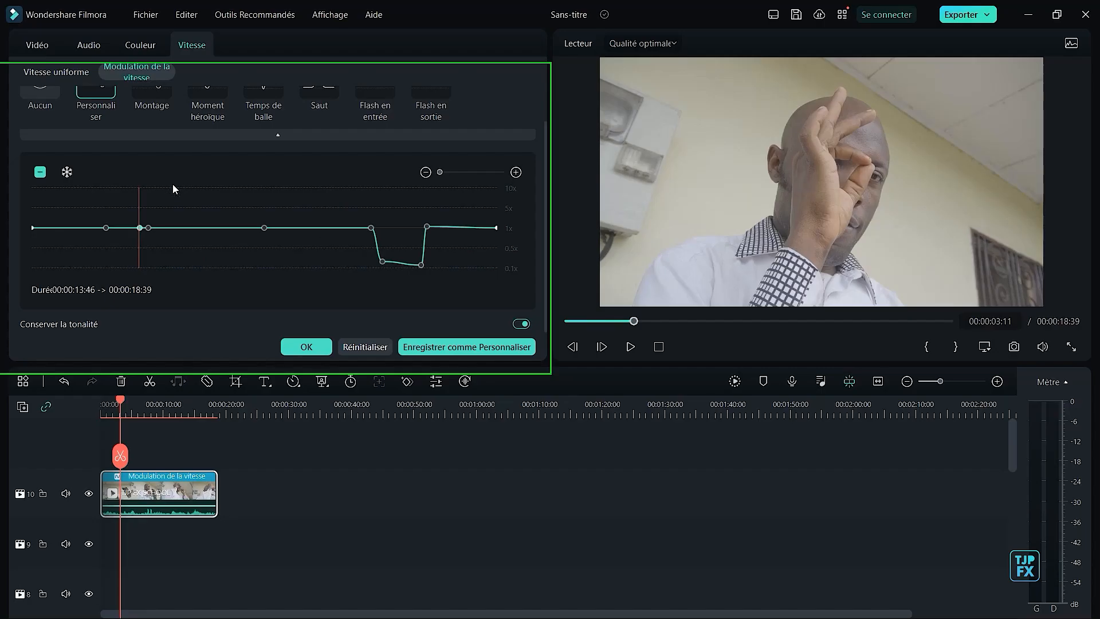
left_click(175, 188)
left_click(40, 171)
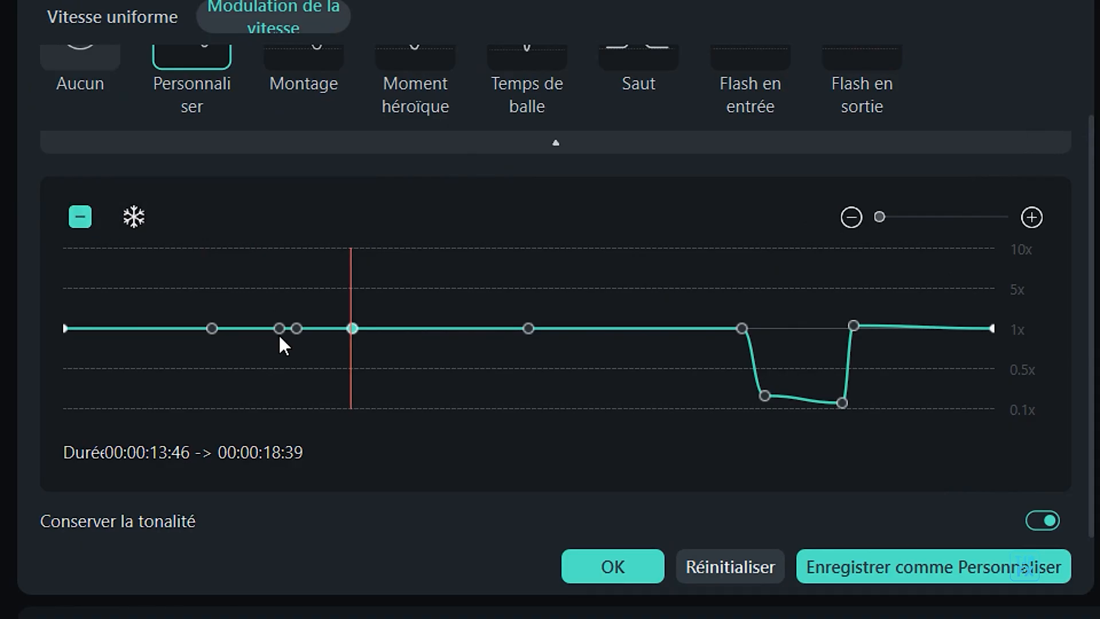
Step: Set the points after the first added keyframe to about 0.3x, 0.5x and 10x, and add another one lowered to about 0.4x
left_click_drag(279, 327, 260, 386)
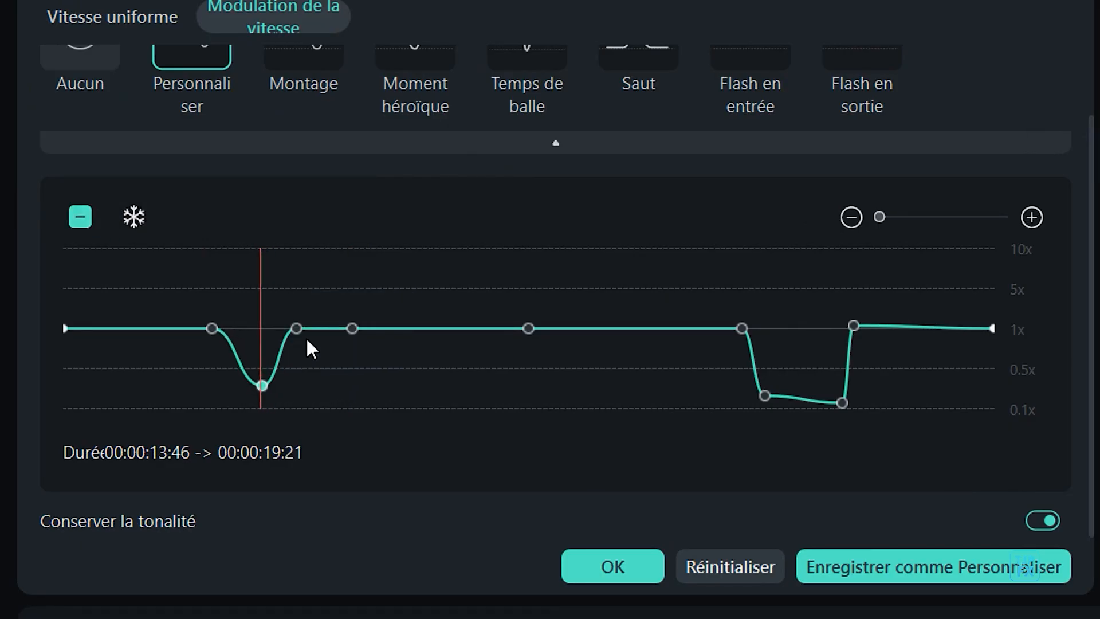
left_click_drag(293, 330, 303, 369)
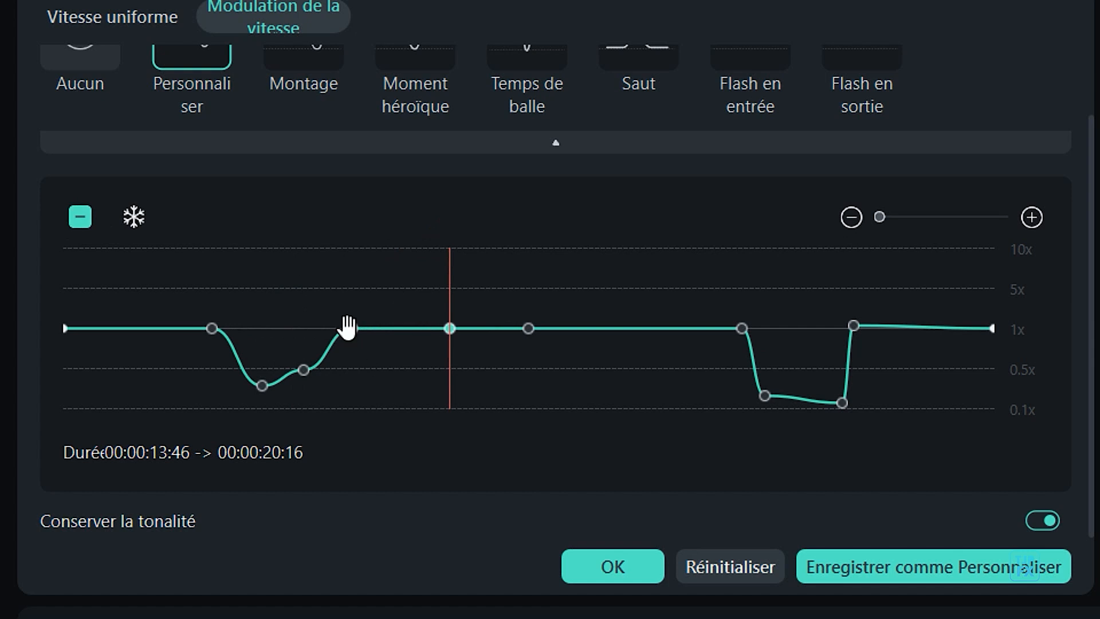
left_click_drag(347, 328, 352, 248)
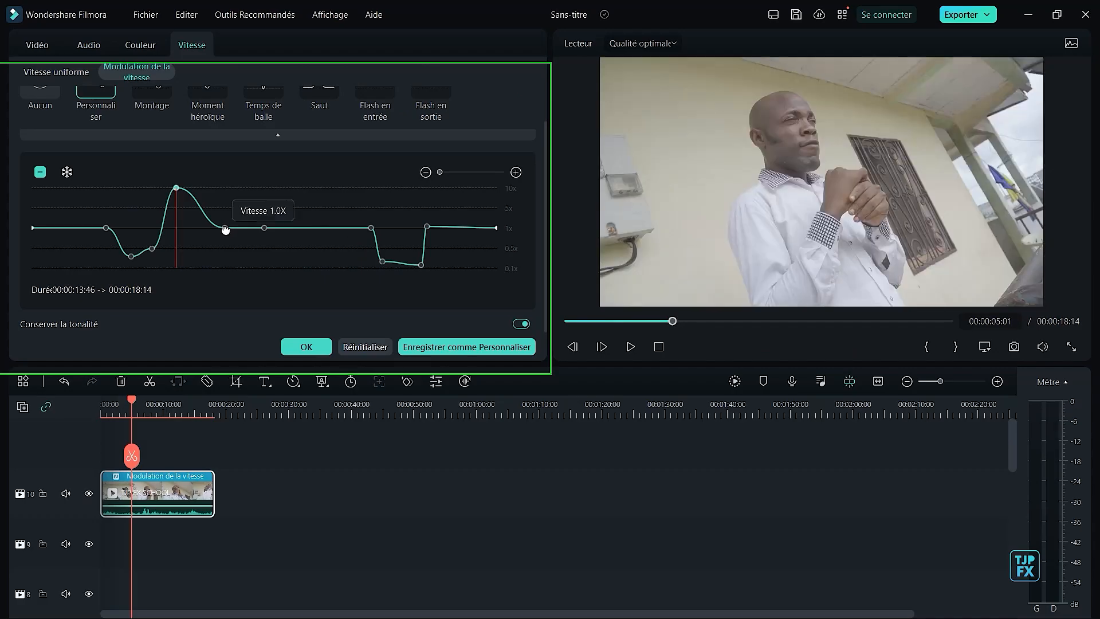
left_click_drag(450, 328, 450, 358)
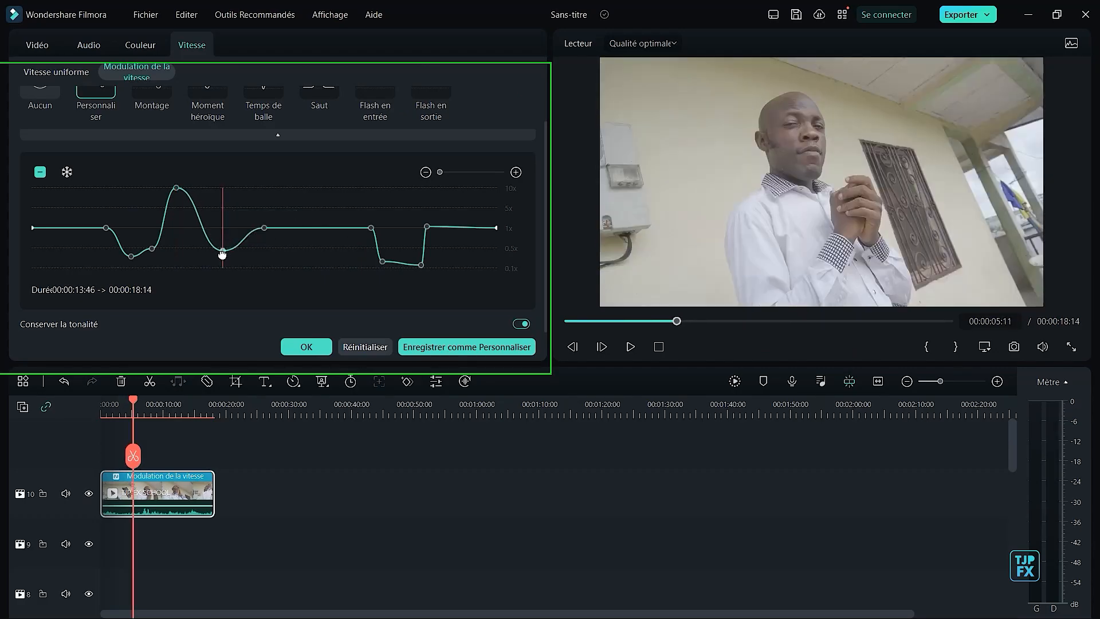
left_click_drag(222, 255, 223, 254)
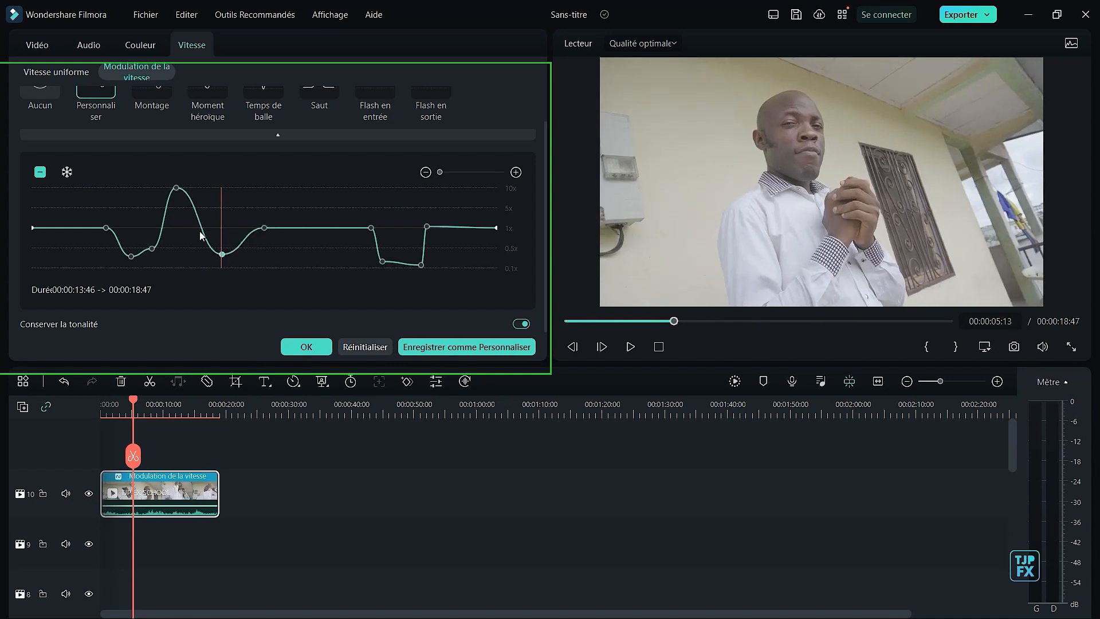
Step: Play back the reshaped first half of the curve from about 00:00:01:37, pausing along the way
left_click(91, 195)
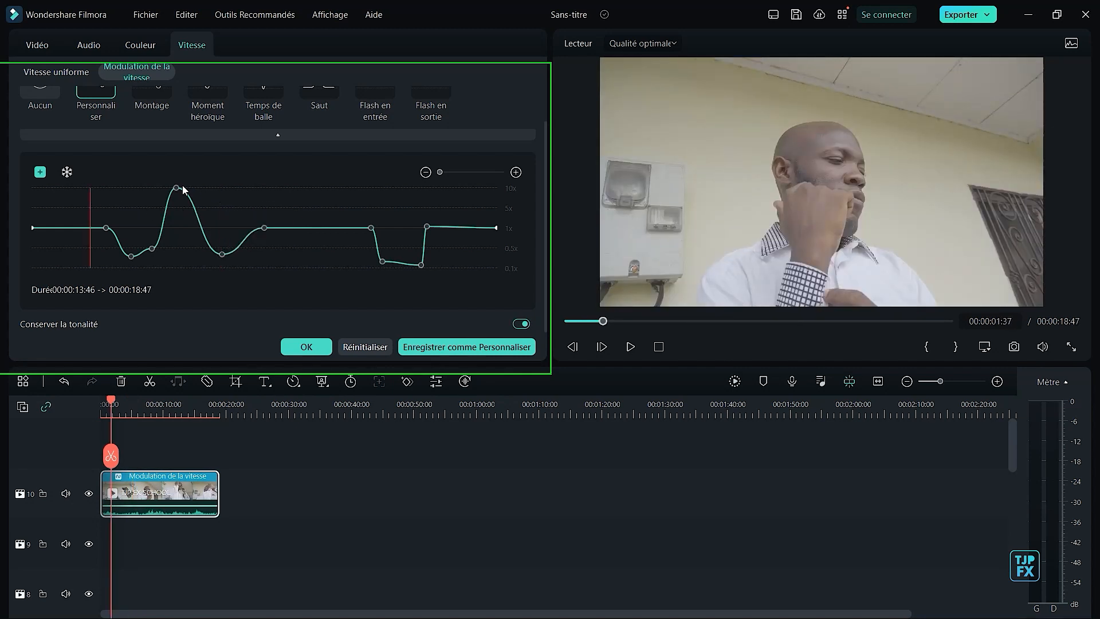
key("space")
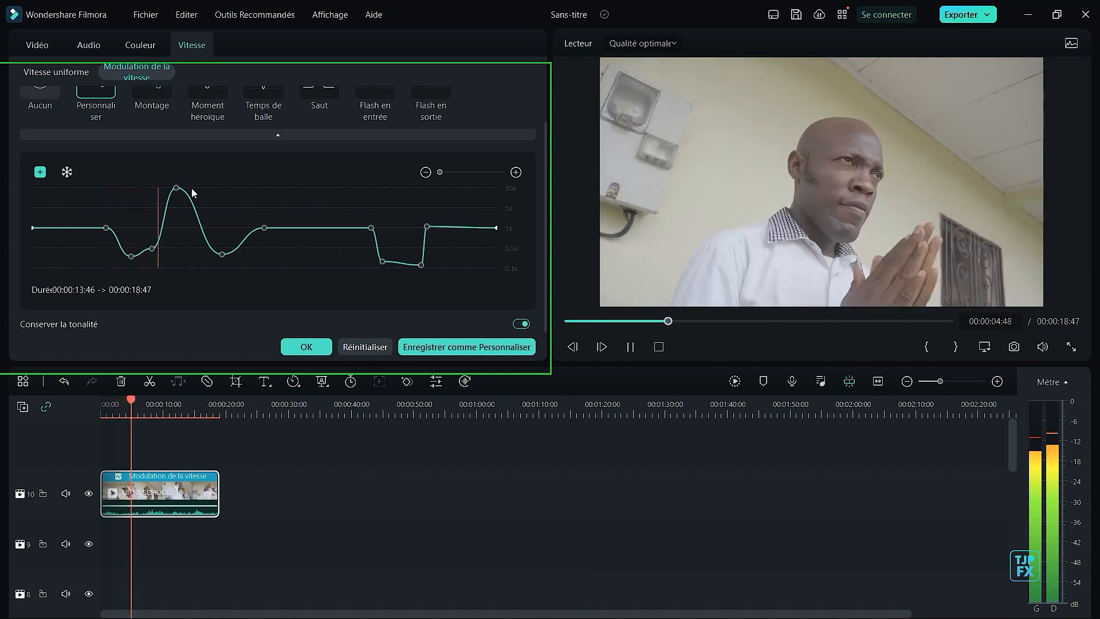
key("space")
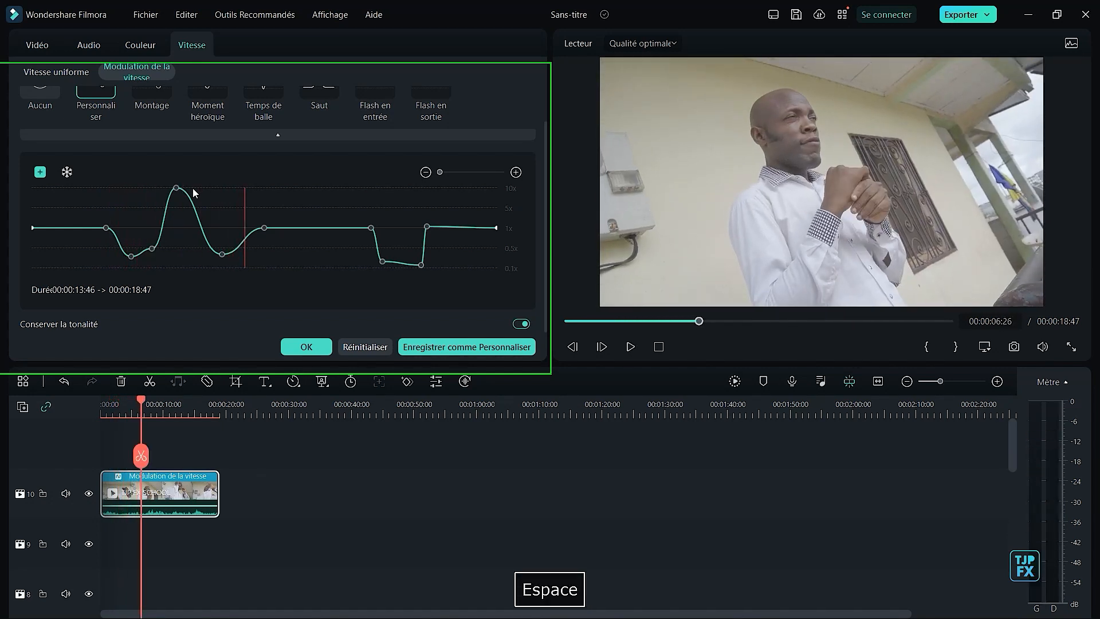
key("space")
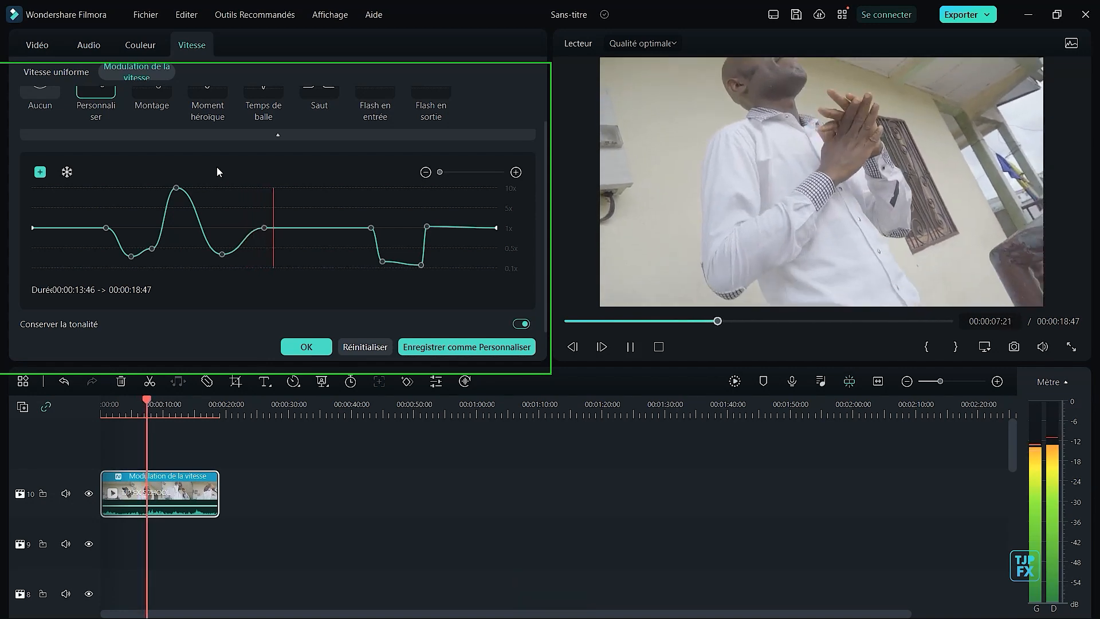
key("space")
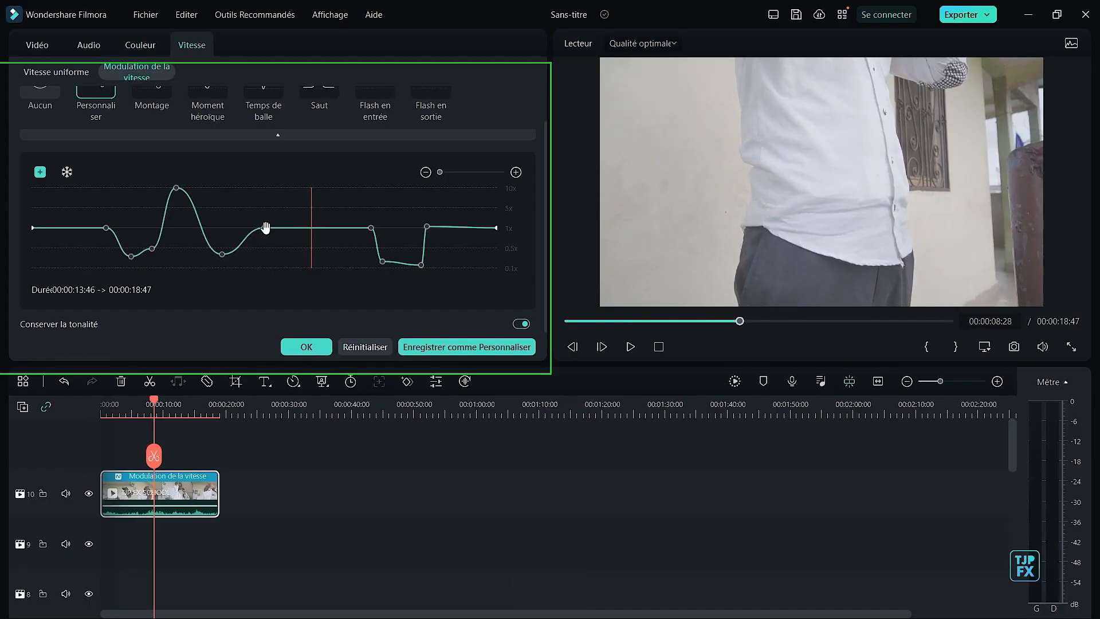
Step: Raise the curve's middle point to about 7x and set the point before the slow-motion dip to about 6x, shifted earlier
left_click_drag(319, 227, 349, 197)
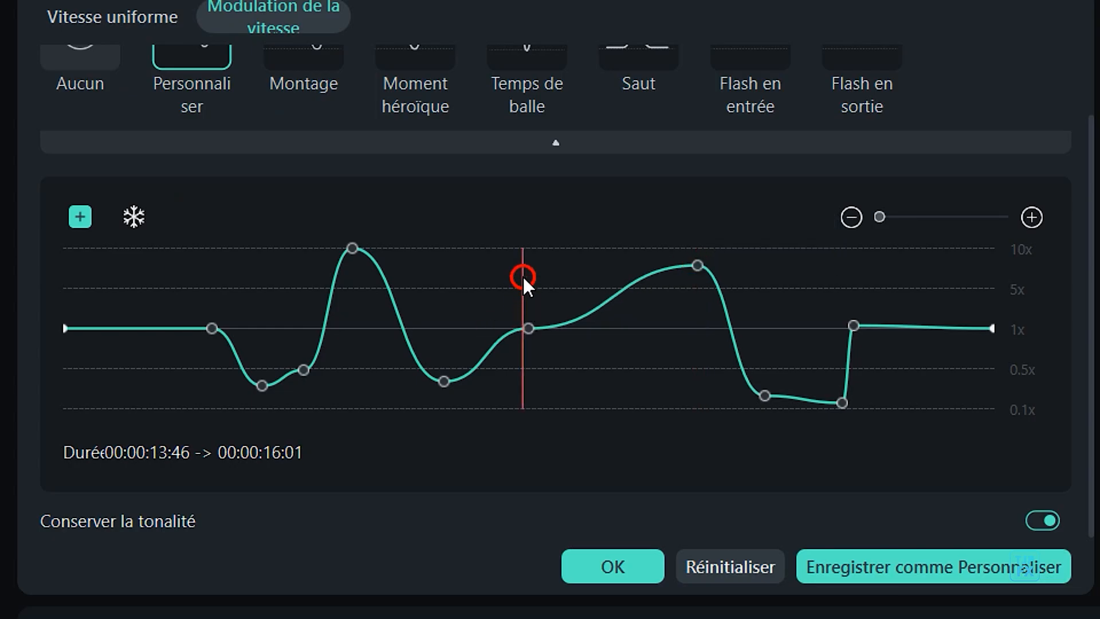
left_click_drag(528, 328, 518, 271)
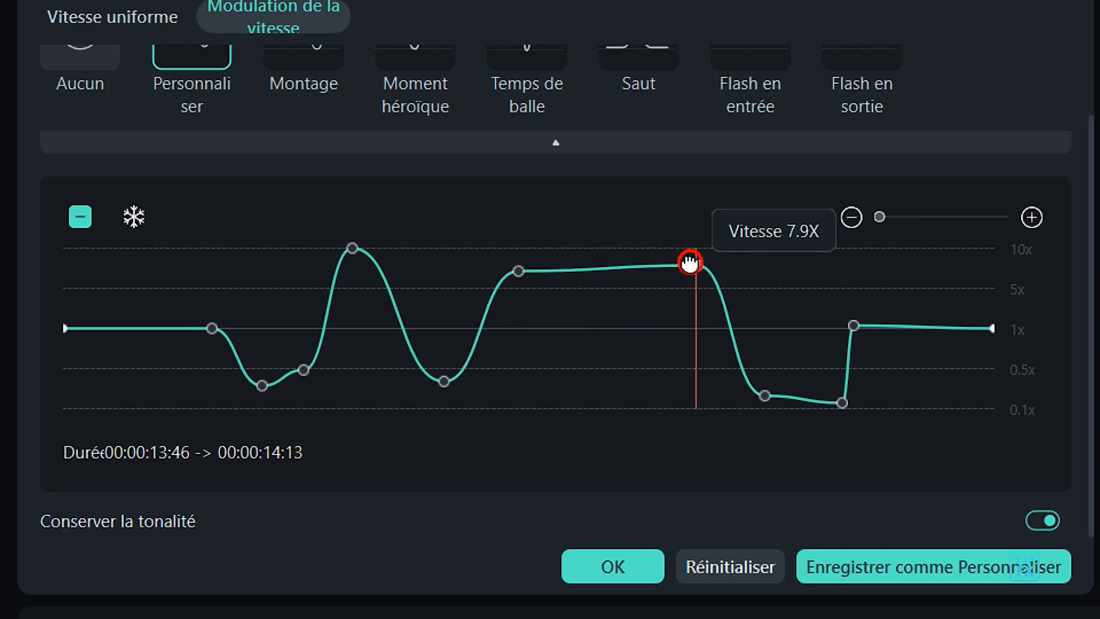
left_click_drag(690, 263, 648, 279)
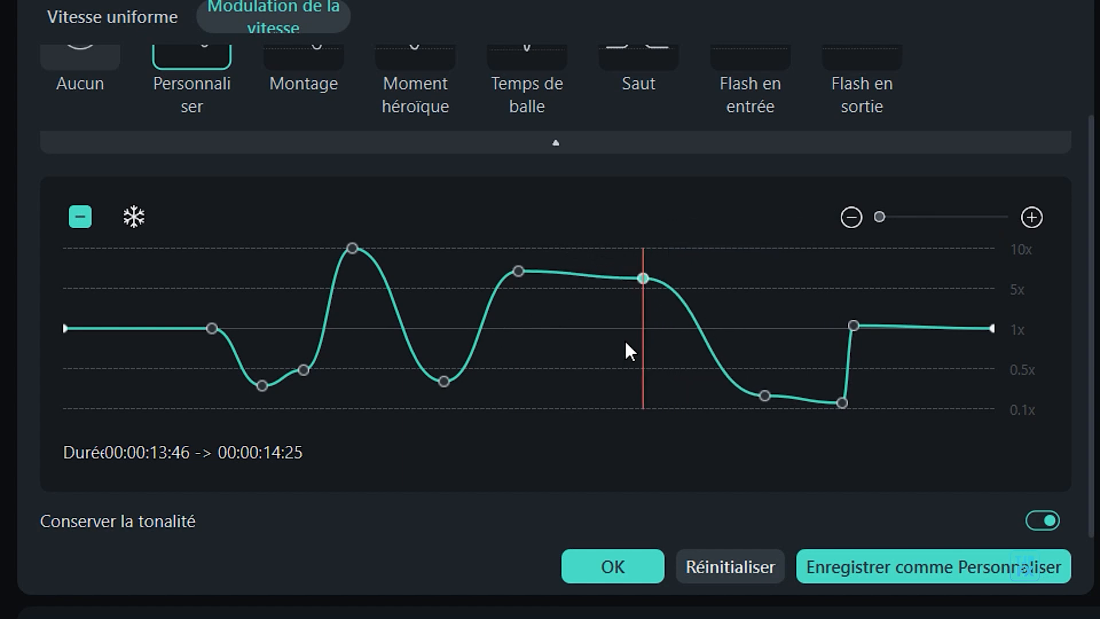
Step: Render the preview of the modified speed curve and play the clip to its end
key("Return")
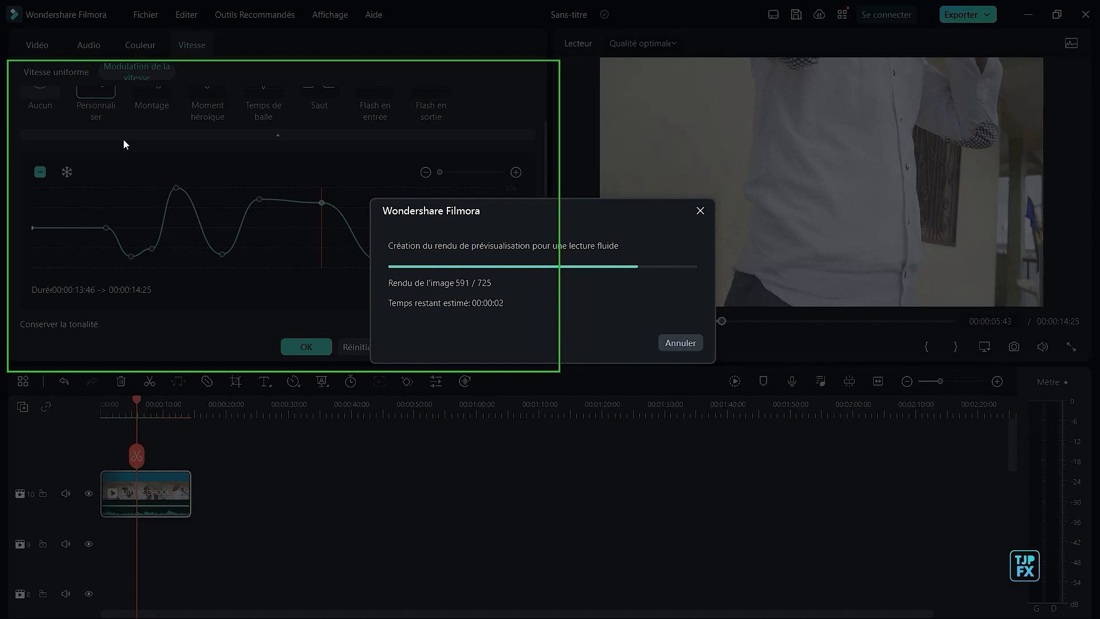
key("space")
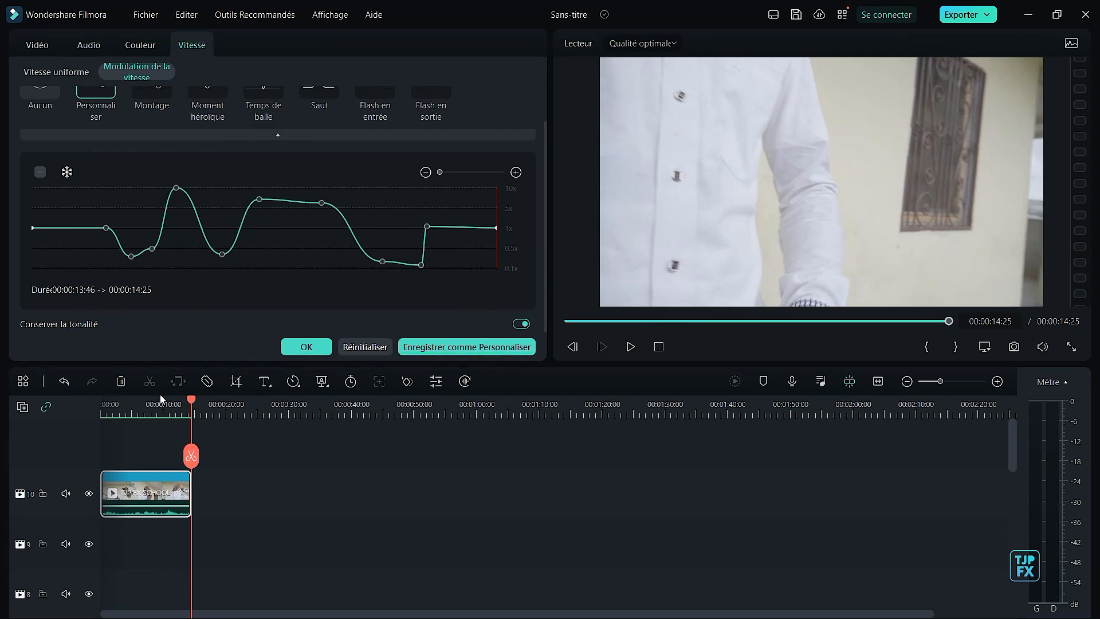
Step: Add a 1-second freeze frame to the speed curve at about 00:00:04:11
left_click(141, 412)
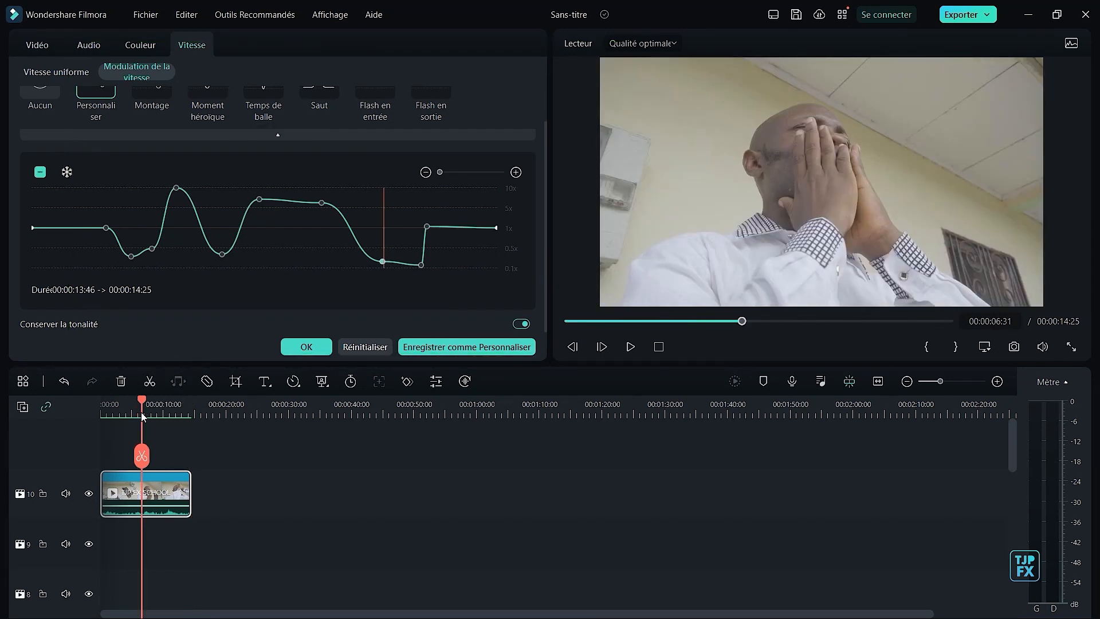
left_click_drag(142, 401, 128, 414)
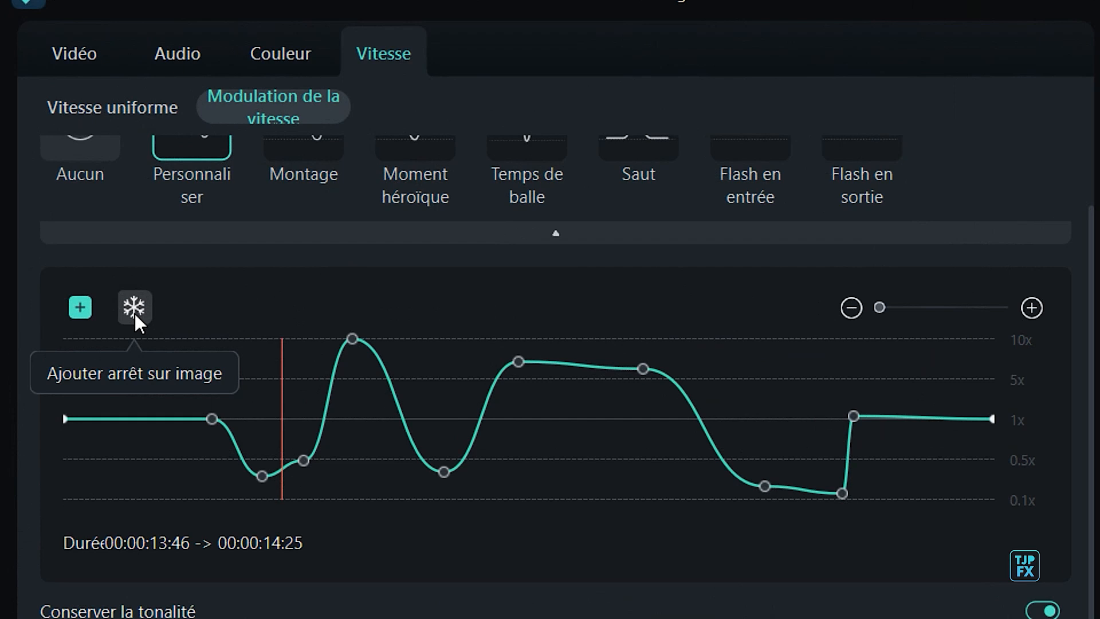
left_click(136, 310)
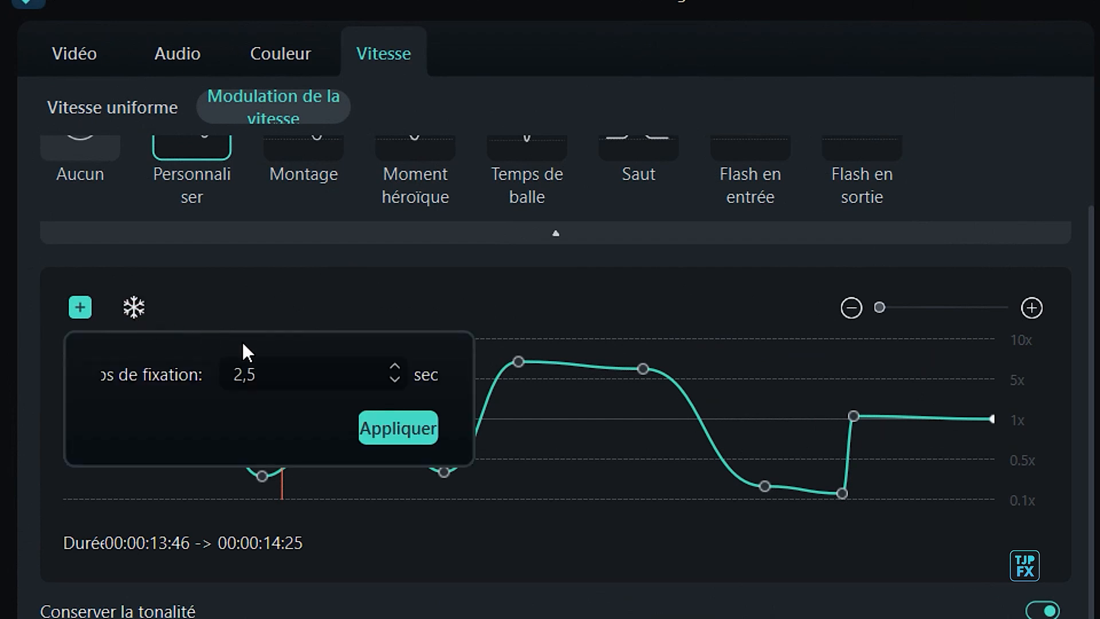
left_click_drag(279, 335, 497, 338)
double_click(506, 371)
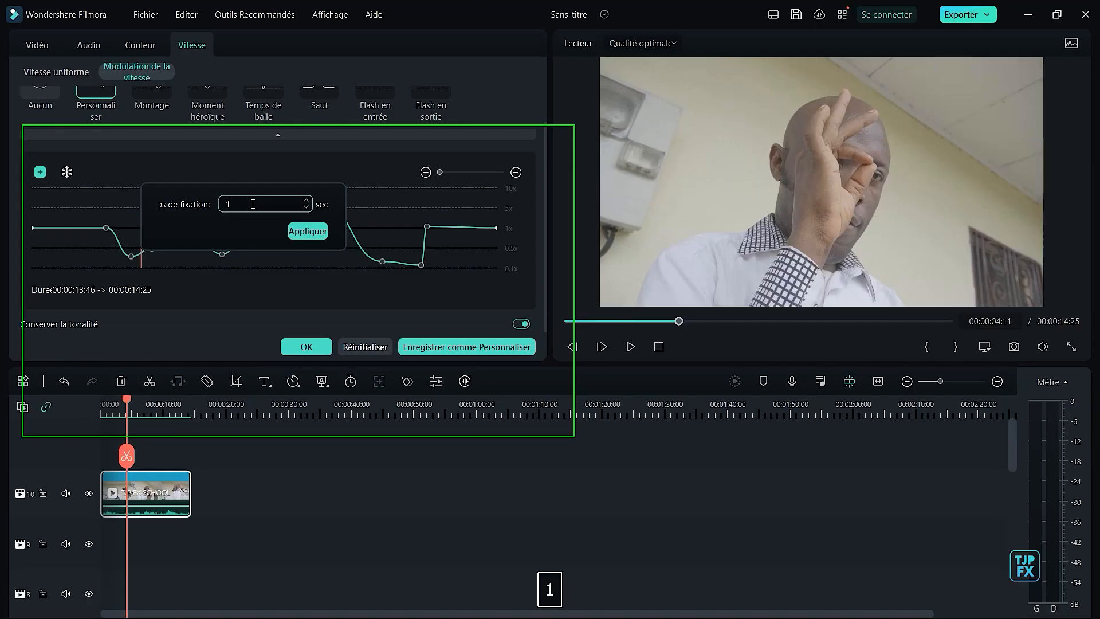
type("1")
left_click(319, 235)
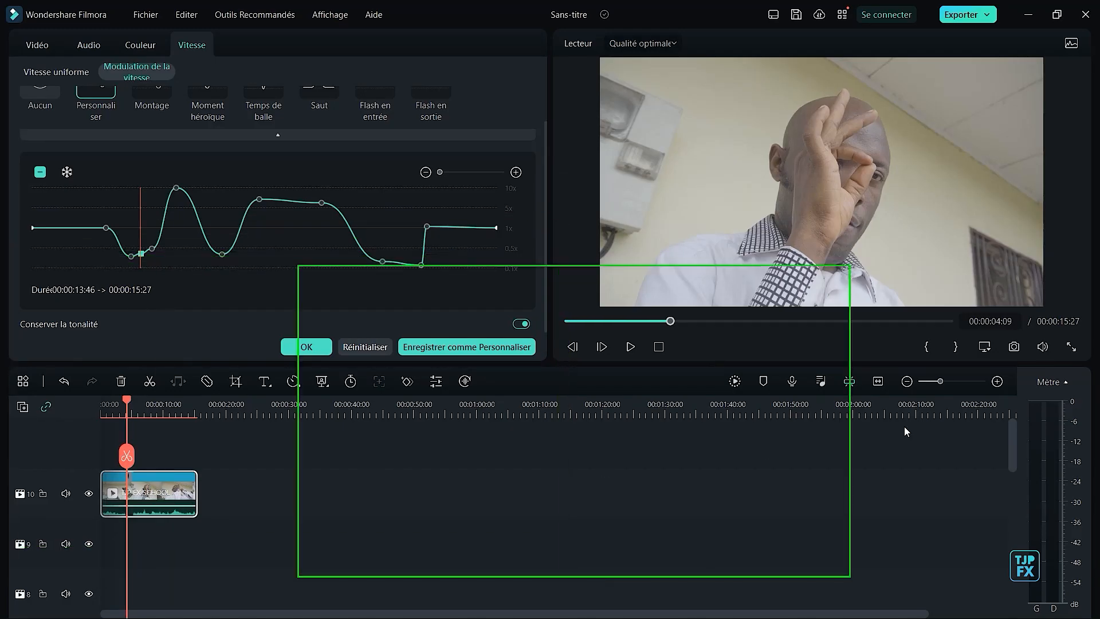
Step: Render the preview with the whole clip fitted in the timeline, and play it from about 00:00:00:05 to its end
left_click(878, 381)
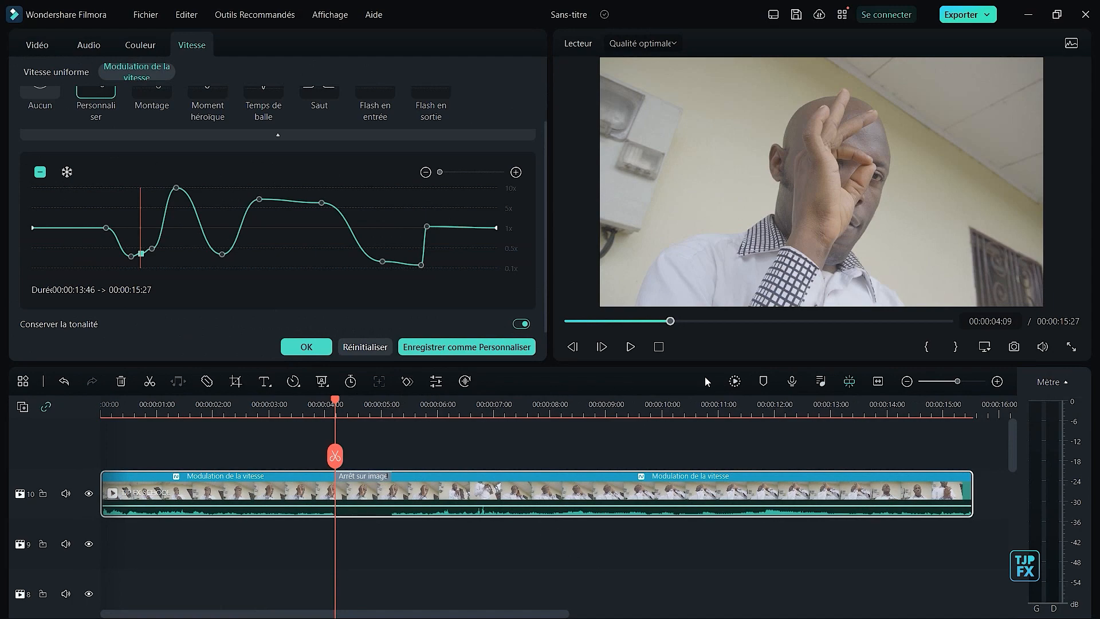
left_click(732, 381)
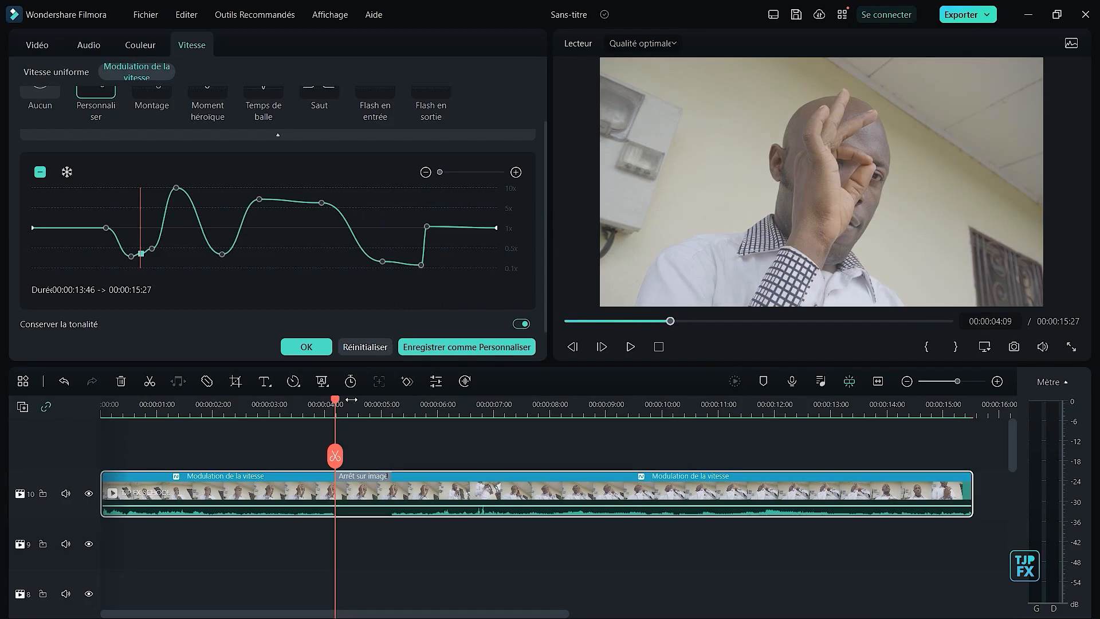
left_click_drag(332, 400, 106, 407)
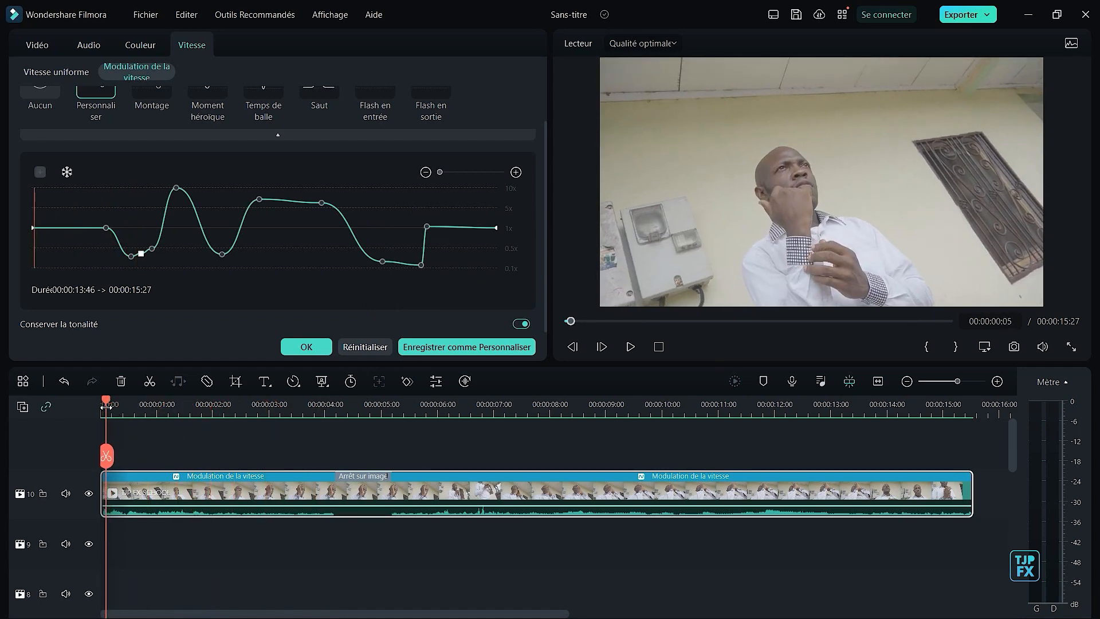
left_click(630, 348)
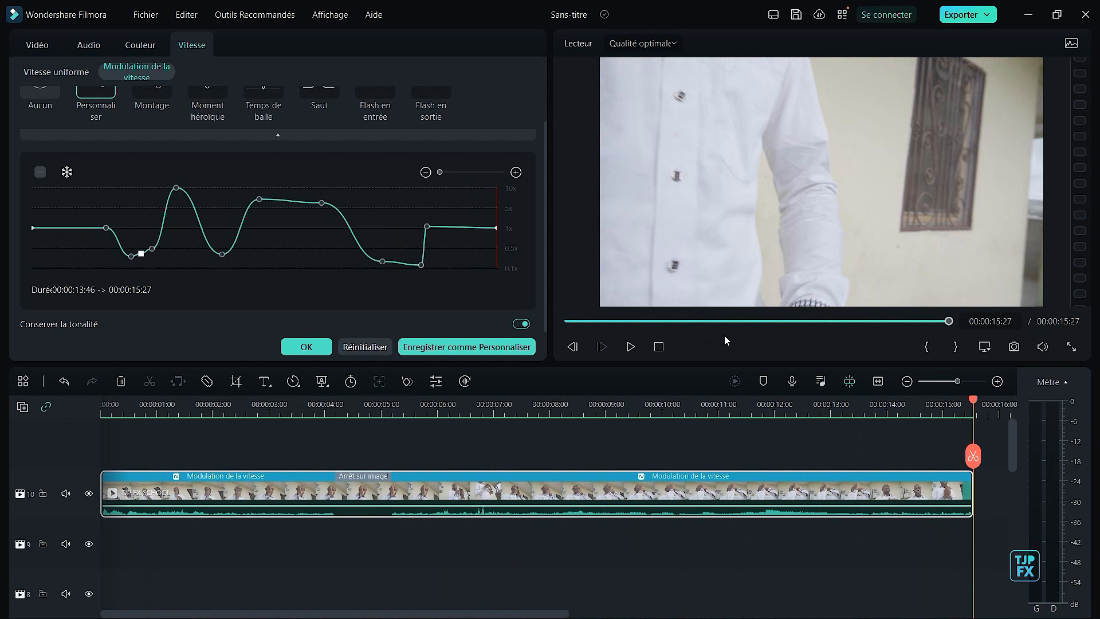
Step: Save the speed curve as a custom preset named "Vitesse de TJP SONY"
scroll(346, 219, "up", 1)
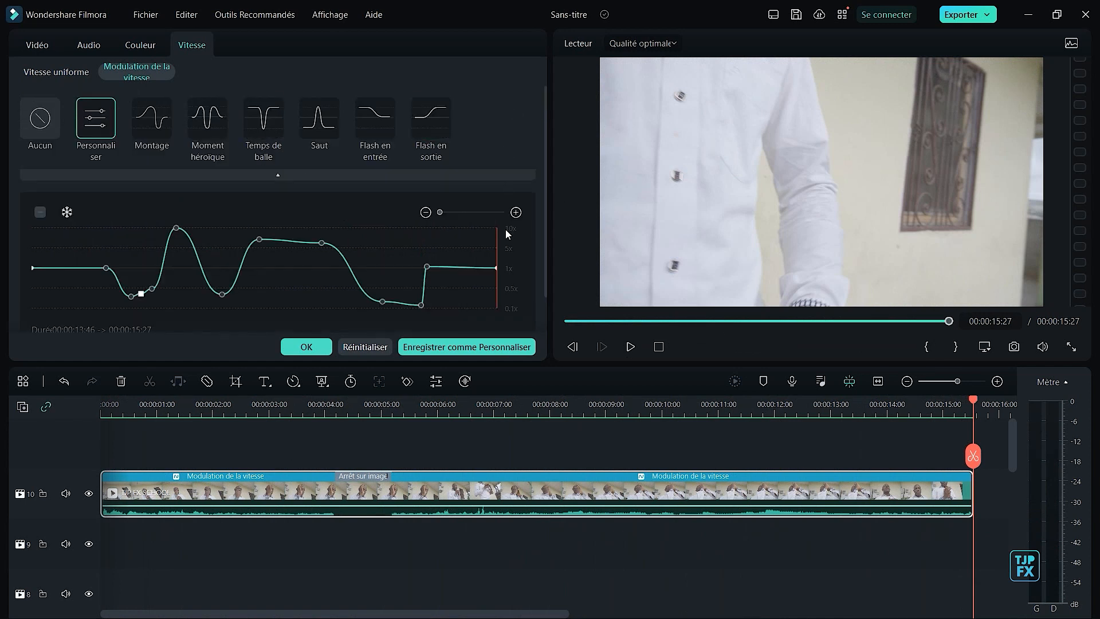
left_click(431, 348)
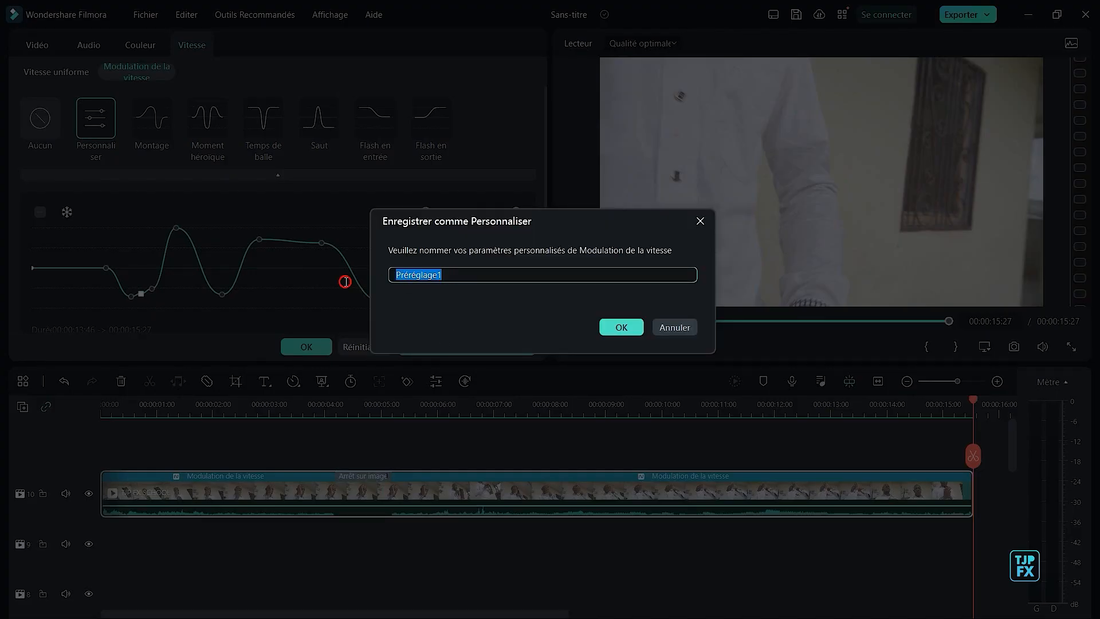
type("Vi")
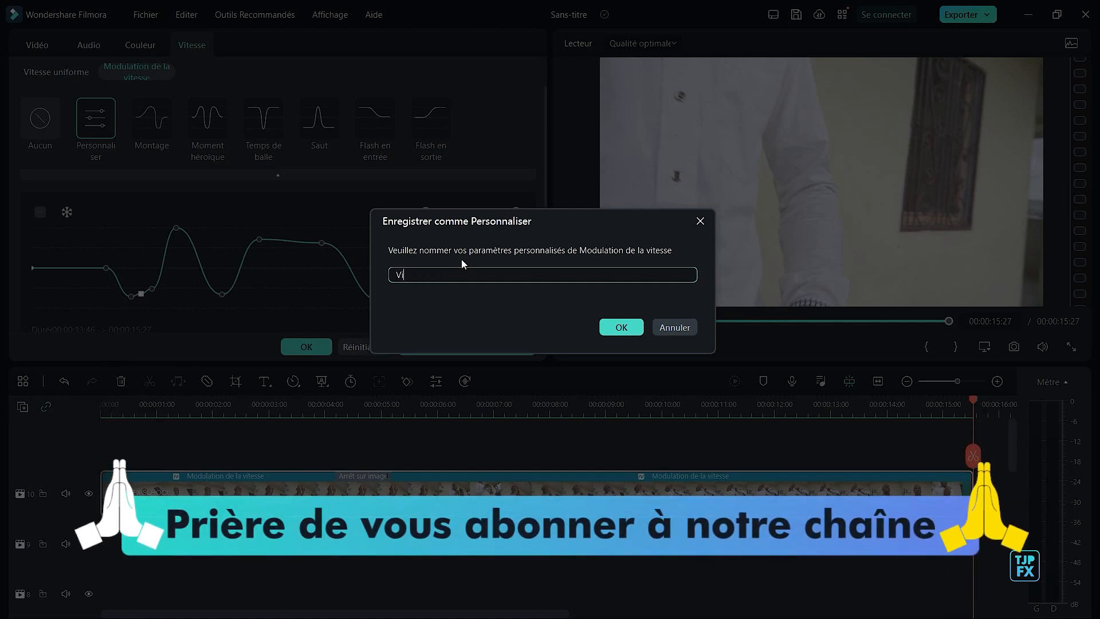
type("tesse de ")
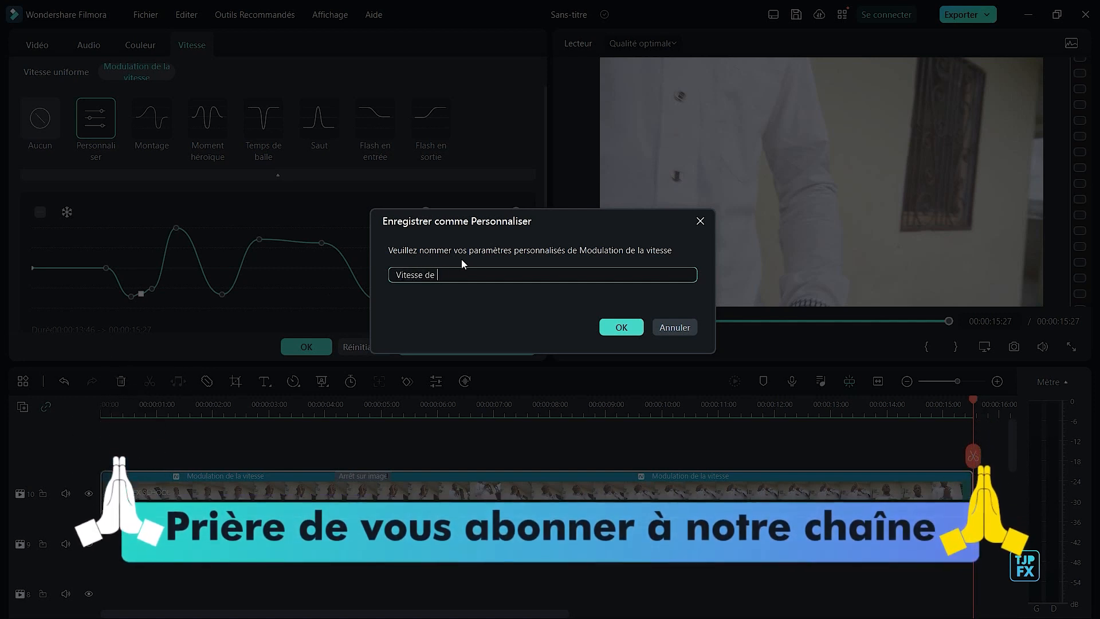
type("TJP SONY")
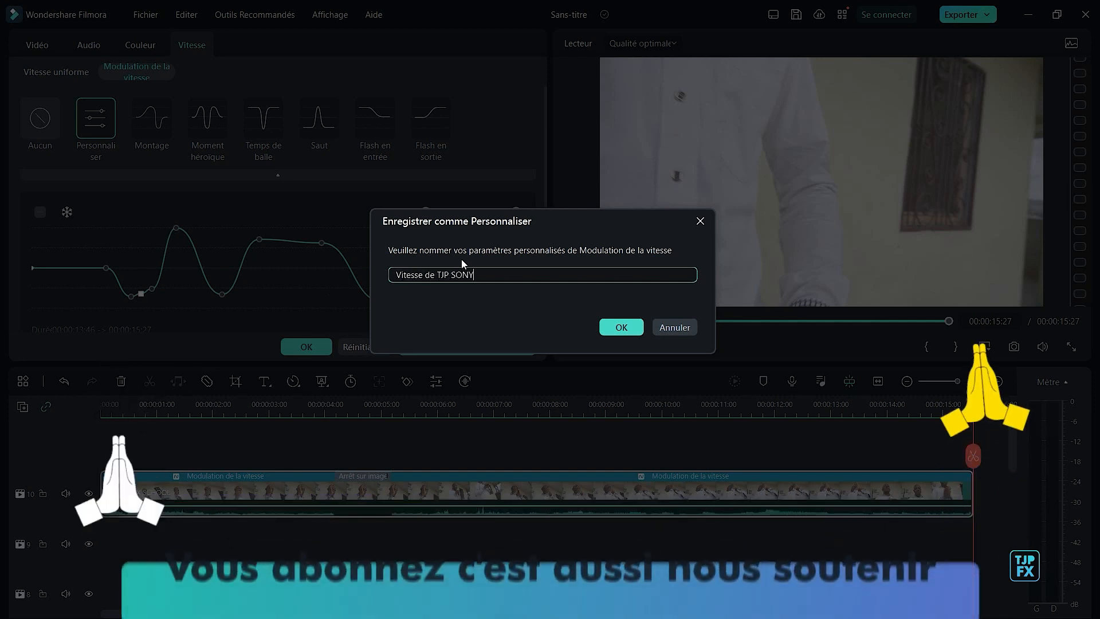
left_click(635, 327)
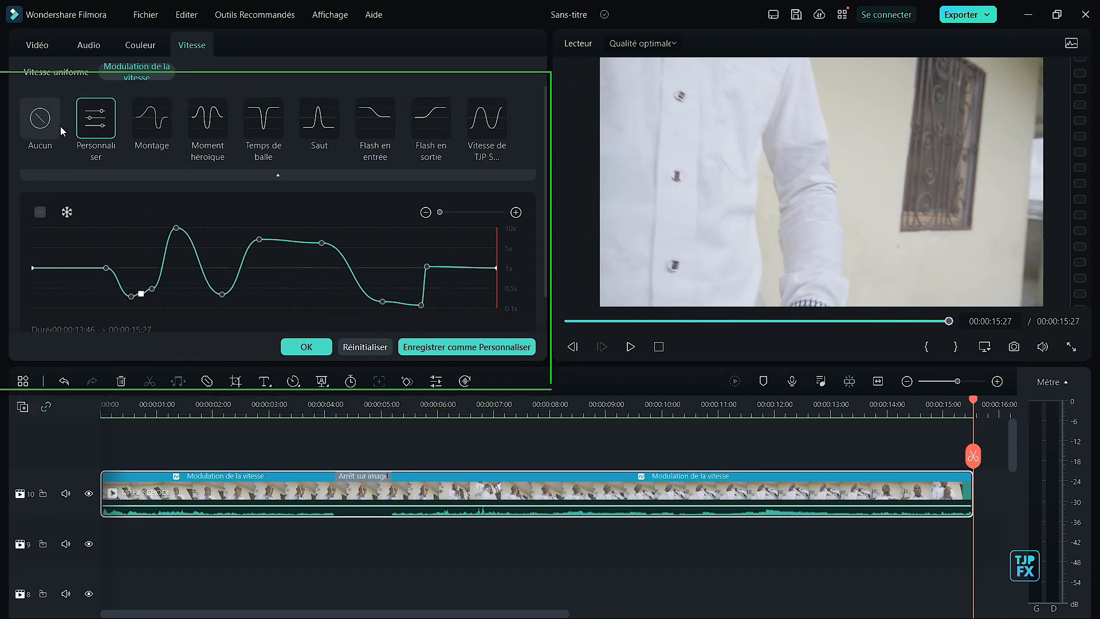
Step: Try the Aucun preset on the clip and undo it
left_click(50, 126)
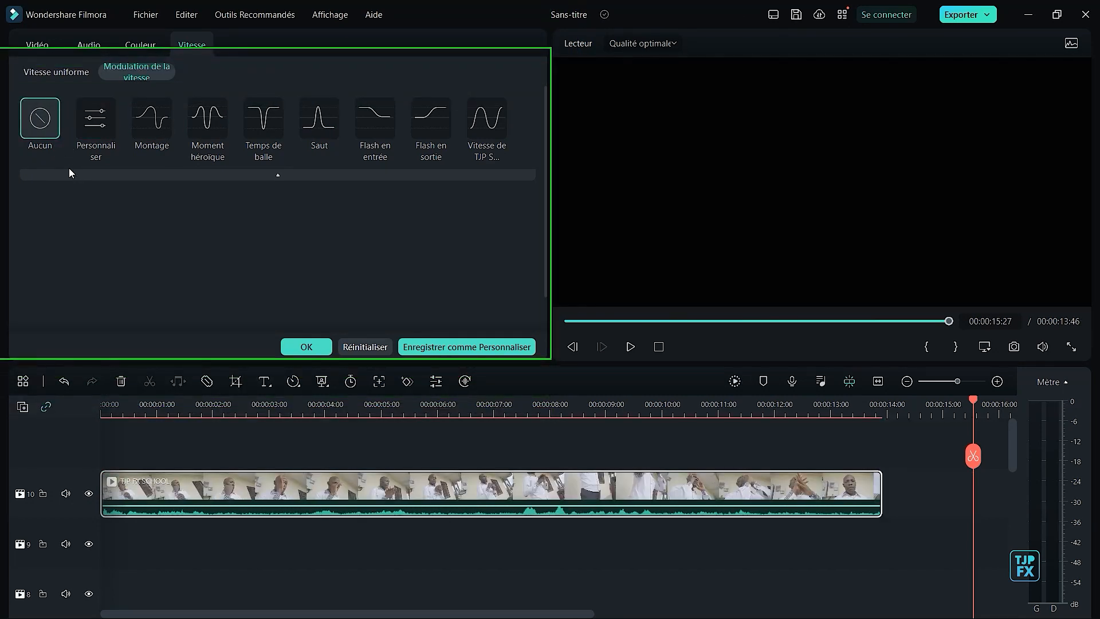
key("ctrl+z")
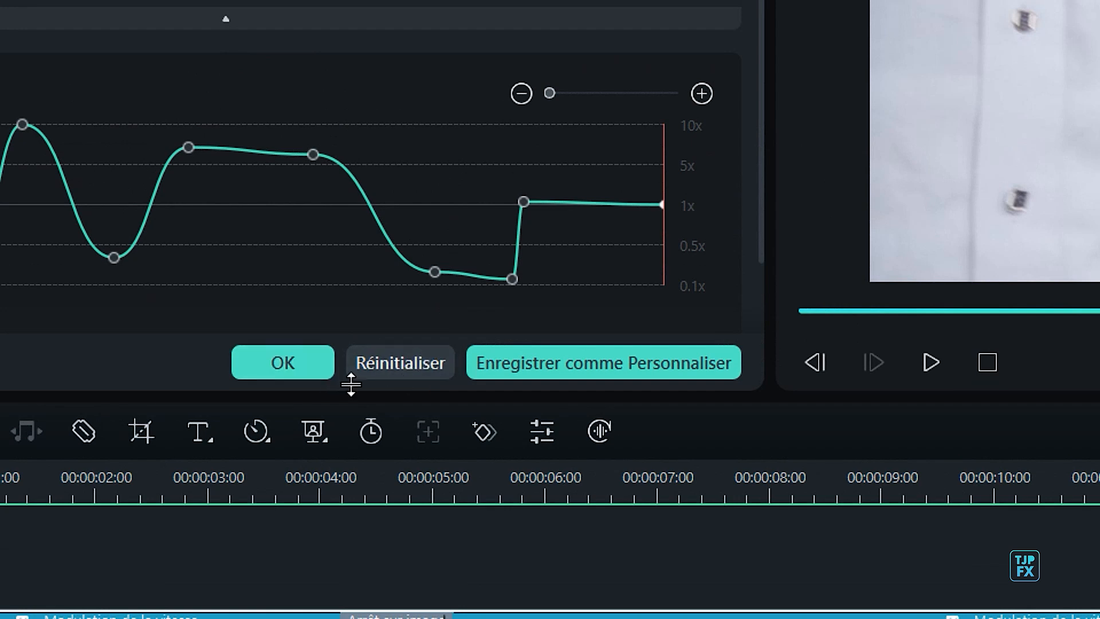
Step: Reset the speed curve and select the Aucun preset to remove speed ramping from the clip
left_click(377, 362)
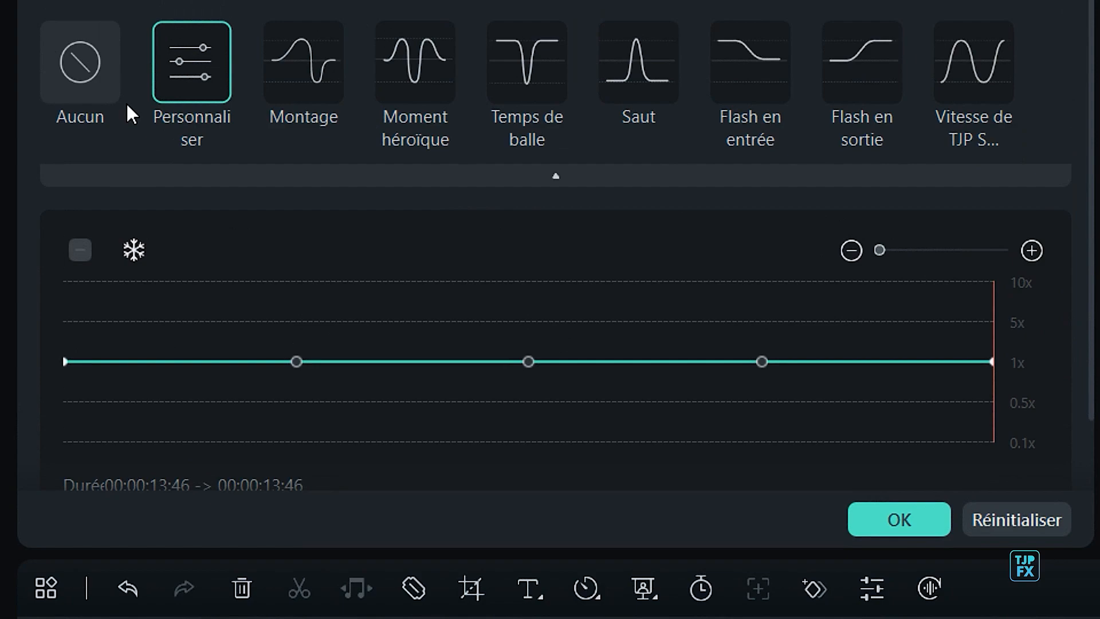
left_click(53, 126)
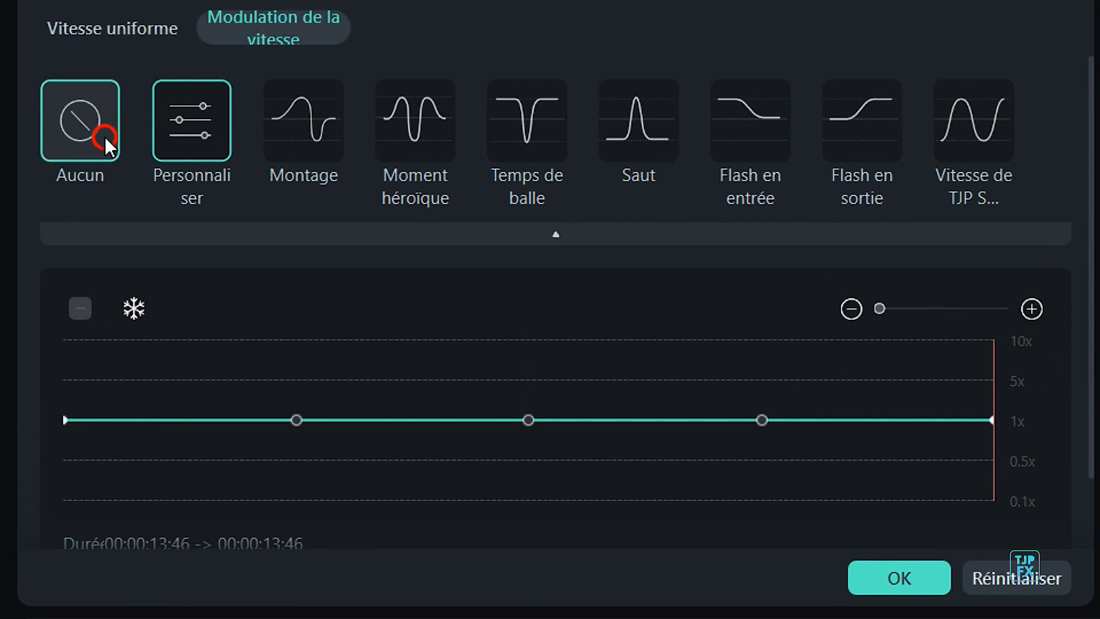